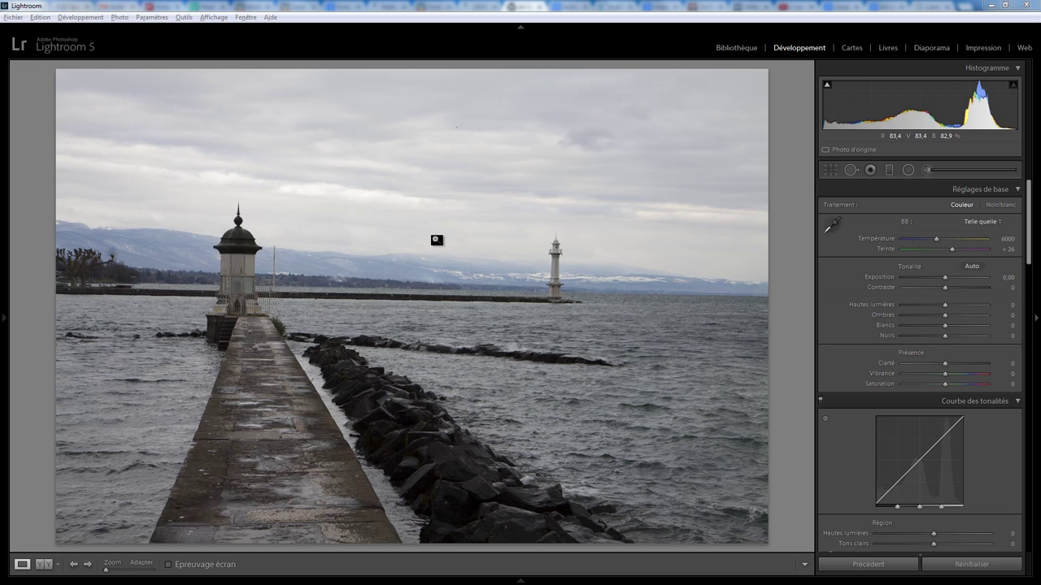
Convert the photo to black and white and straighten it to a −1.10° angle
{"action": "left_click", "coordinate": [1001, 204]}
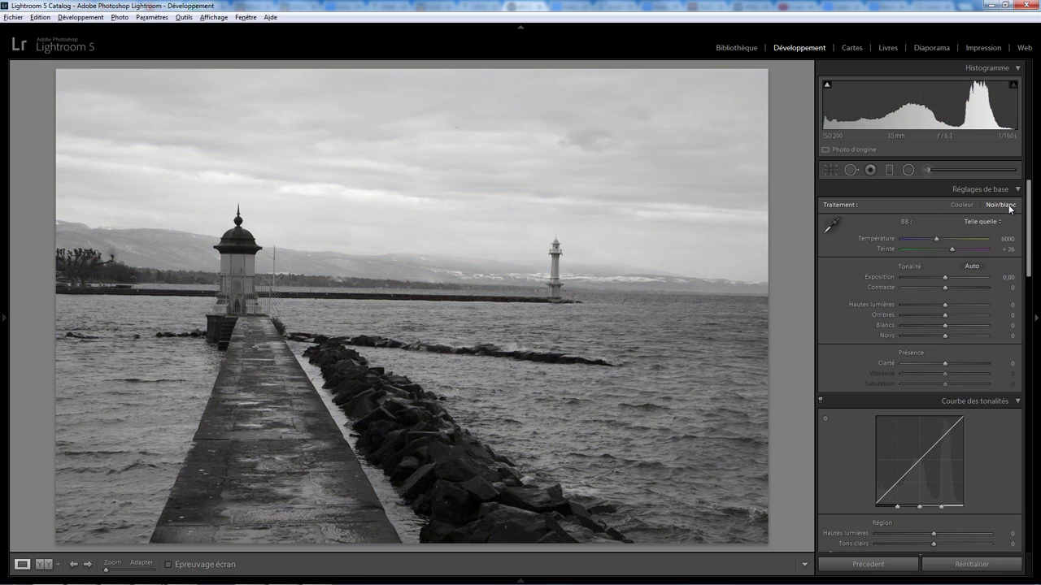
{"action": "left_click", "coordinate": [830, 170]}
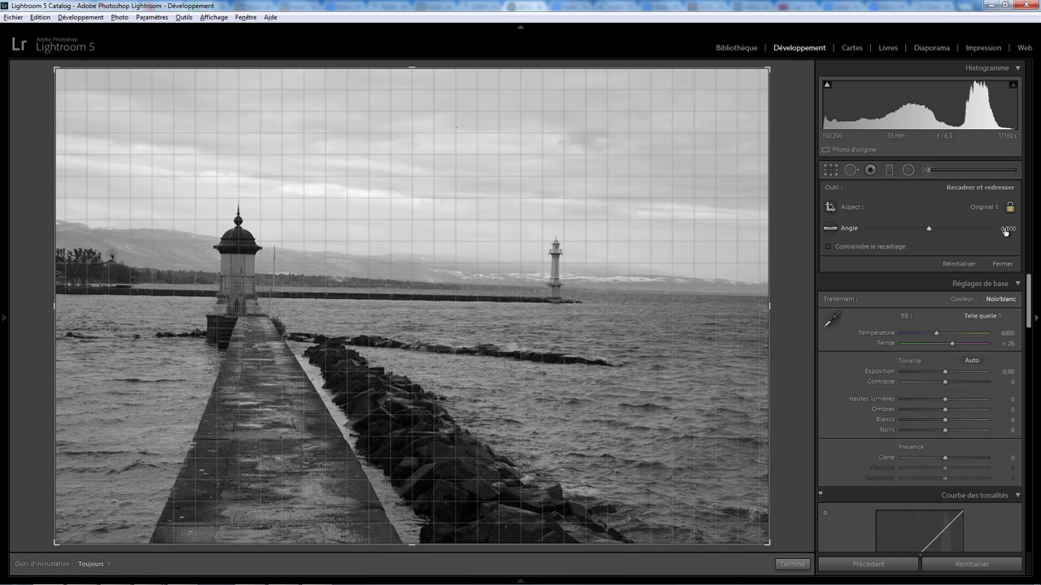
{"action": "left_click_drag", "start_coordinate": [1005, 231], "coordinate": [1000, 231]}
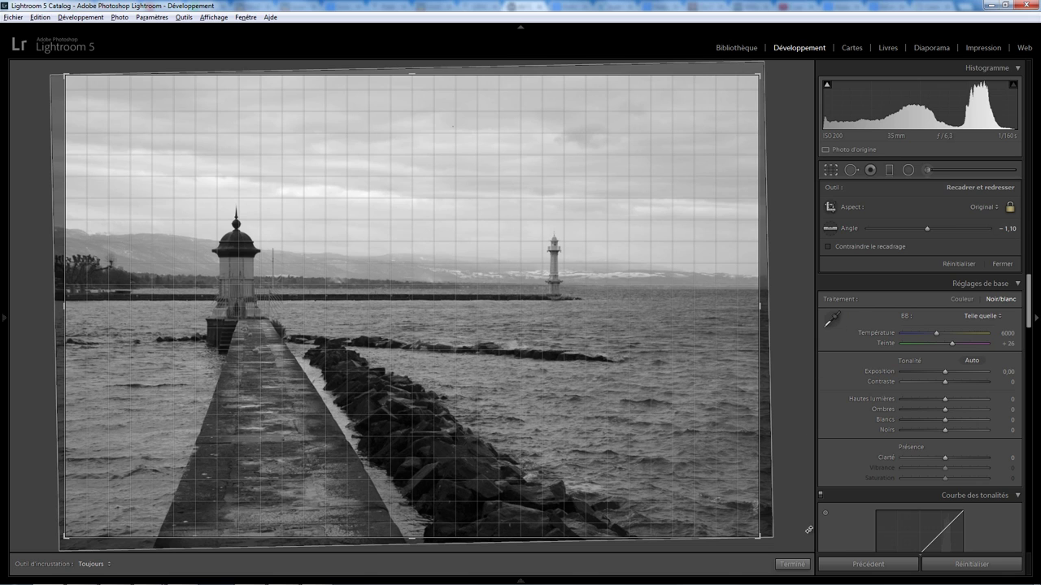
{"action": "left_click", "coordinate": [793, 564]}
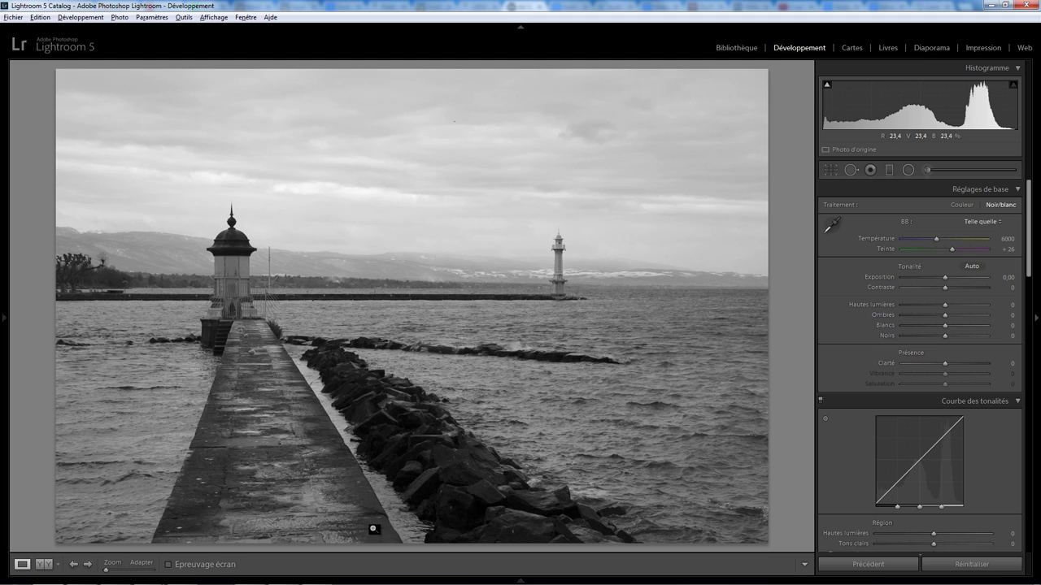
Set Manual lens corrections to Horizontal +13 and Vertical +3 with Constrain Crop ticked
{"action": "left_click_drag", "start_coordinate": [1028, 257], "coordinate": [1029, 450]}
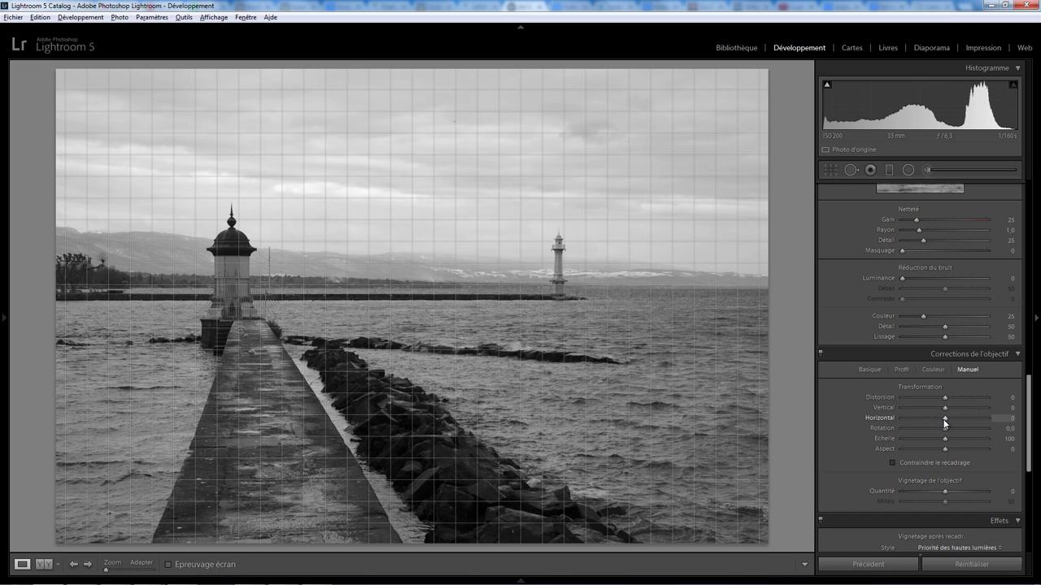
{"action": "left_click_drag", "start_coordinate": [945, 418], "coordinate": [950, 418]}
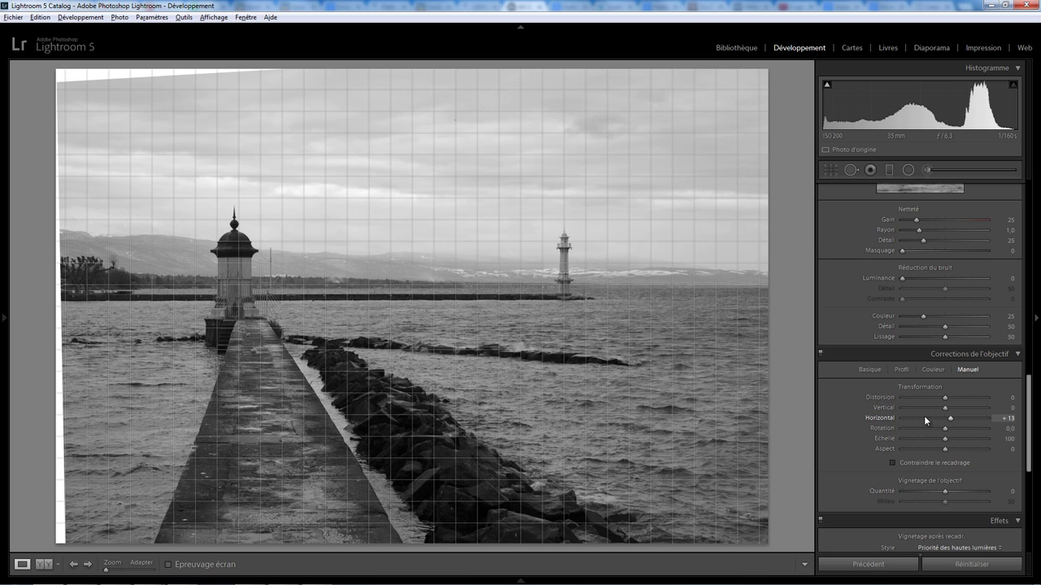
{"action": "left_click", "coordinate": [899, 463]}
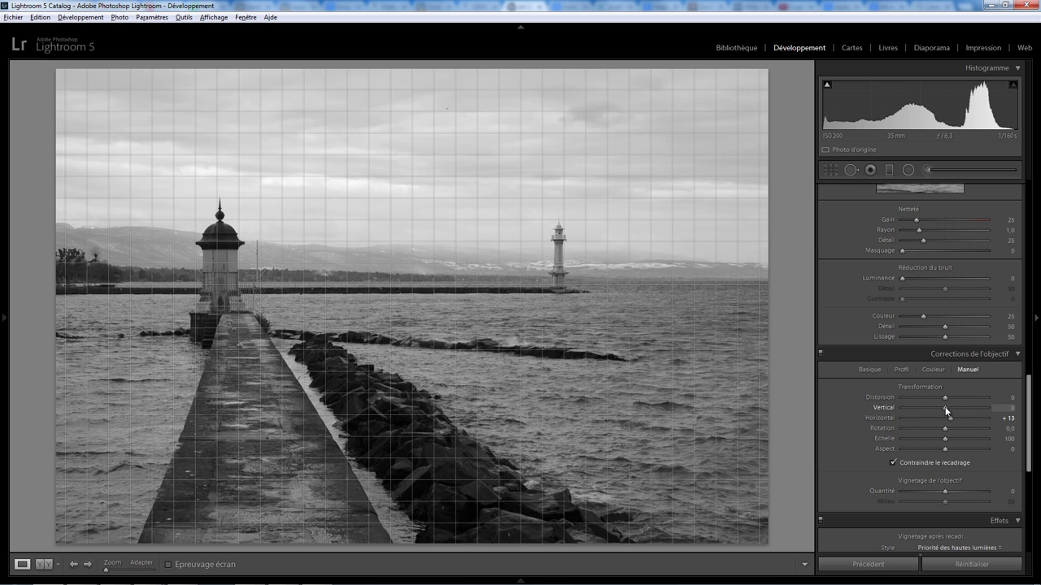
{"action": "left_click_drag", "start_coordinate": [945, 408], "coordinate": [945, 408]}
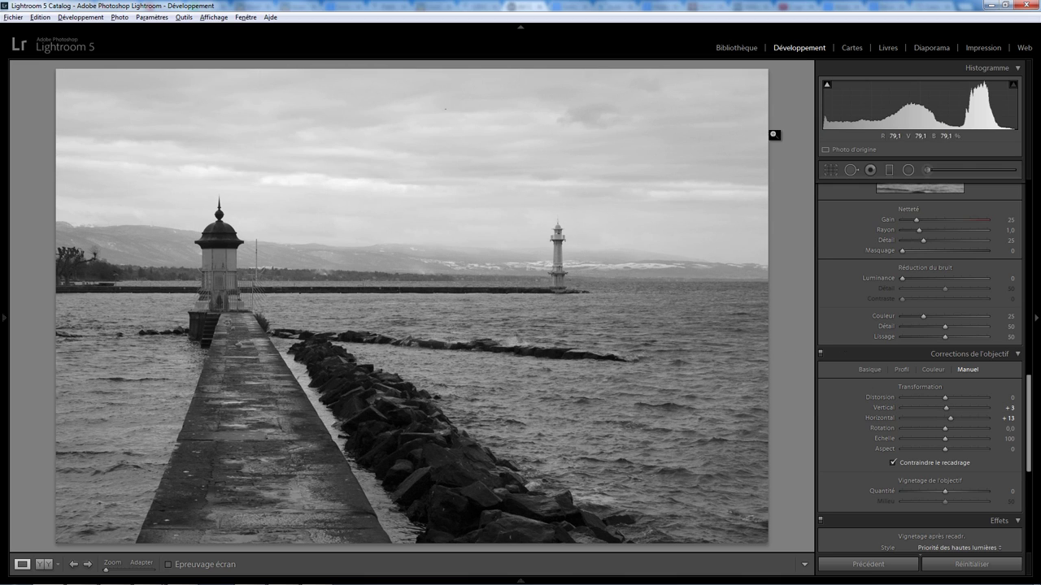
Heal the dark sky speck near the top centre with Spot Removal at Fit view
{"action": "left_click", "coordinate": [443, 112]}
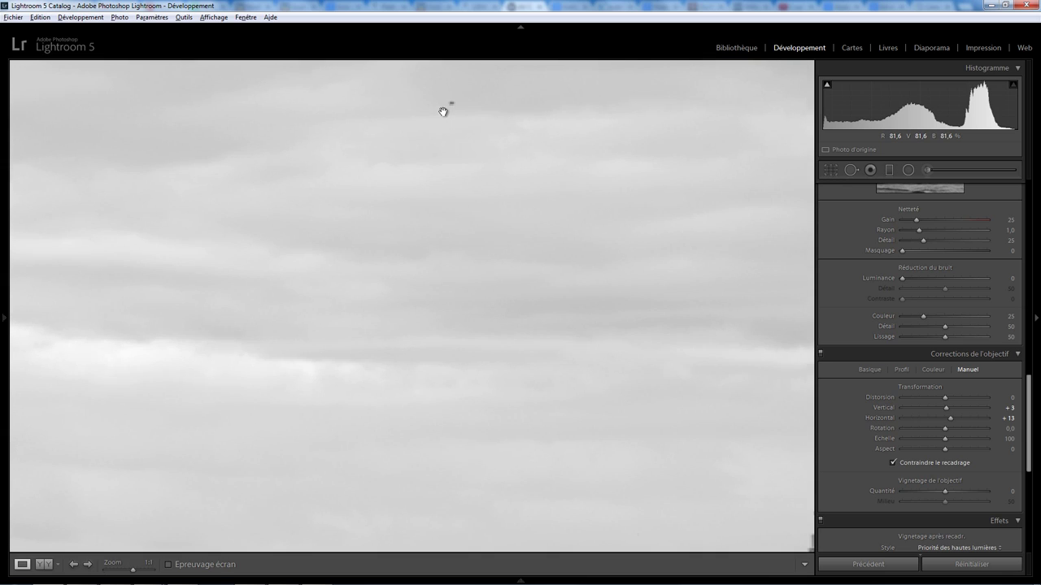
{"action": "left_click", "coordinate": [453, 106]}
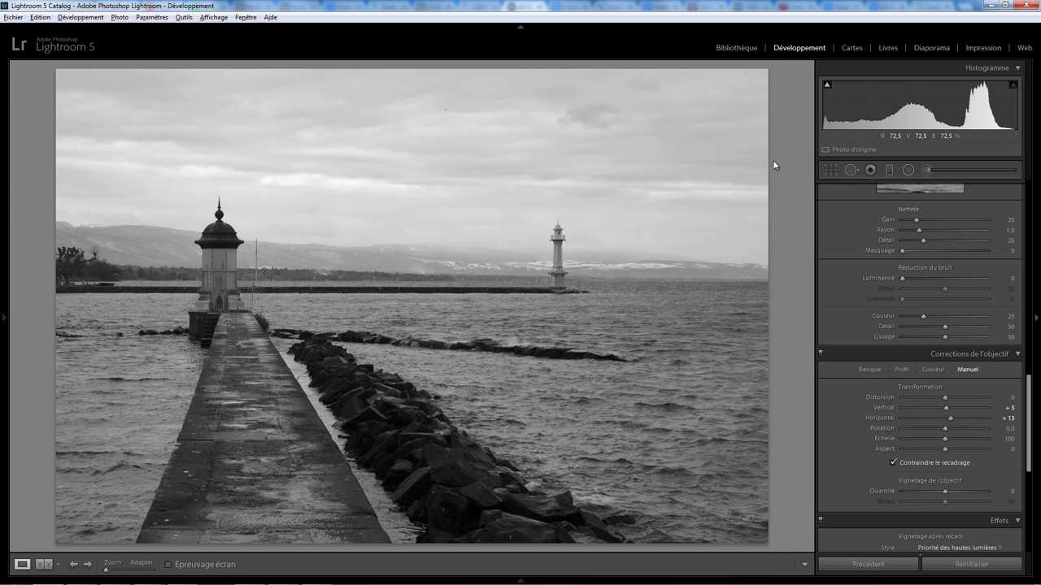
{"action": "left_click", "coordinate": [851, 170]}
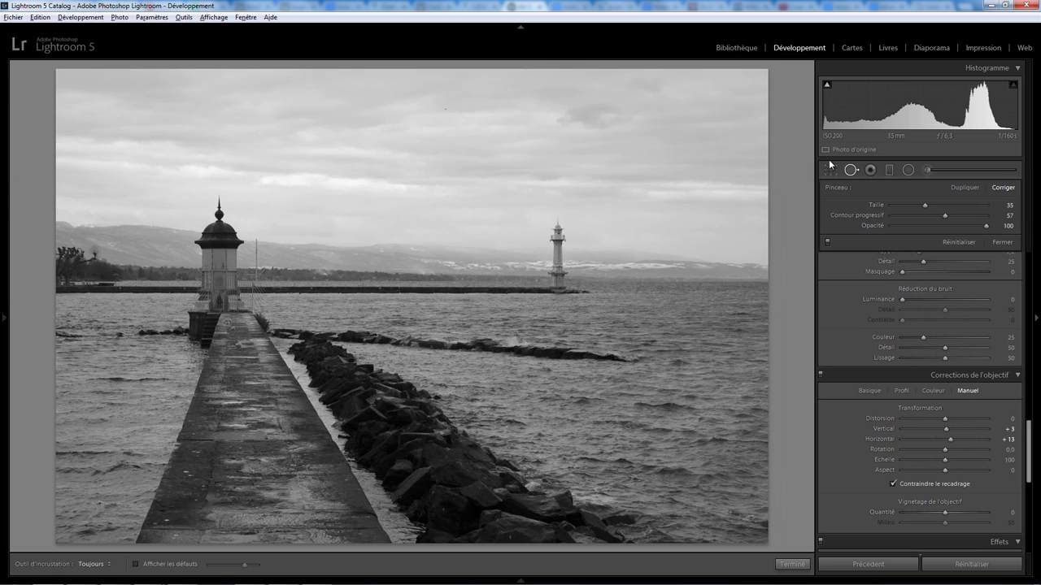
{"action": "left_click", "coordinate": [445, 108]}
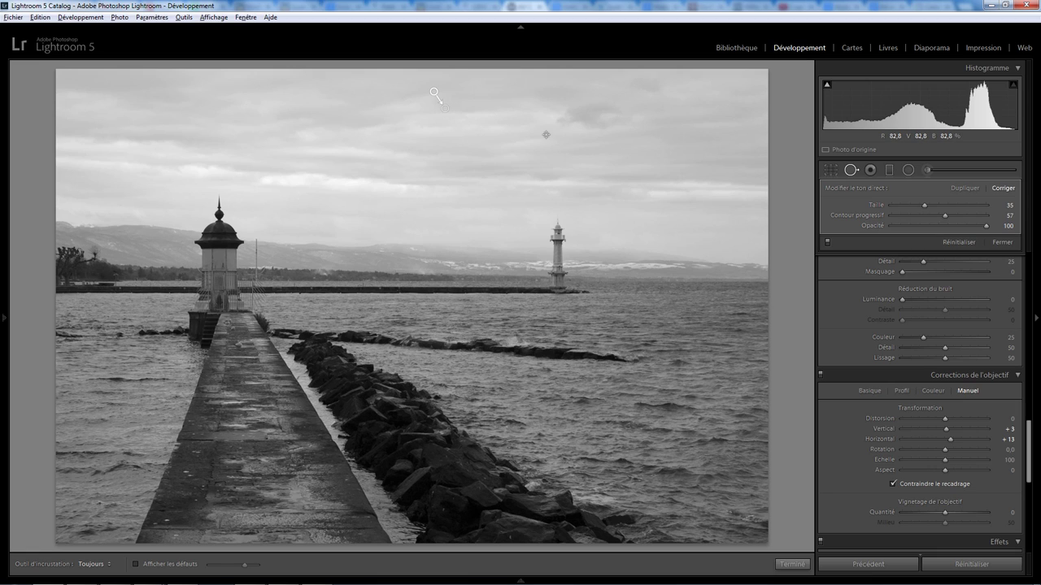
{"action": "left_click", "coordinate": [1002, 243]}
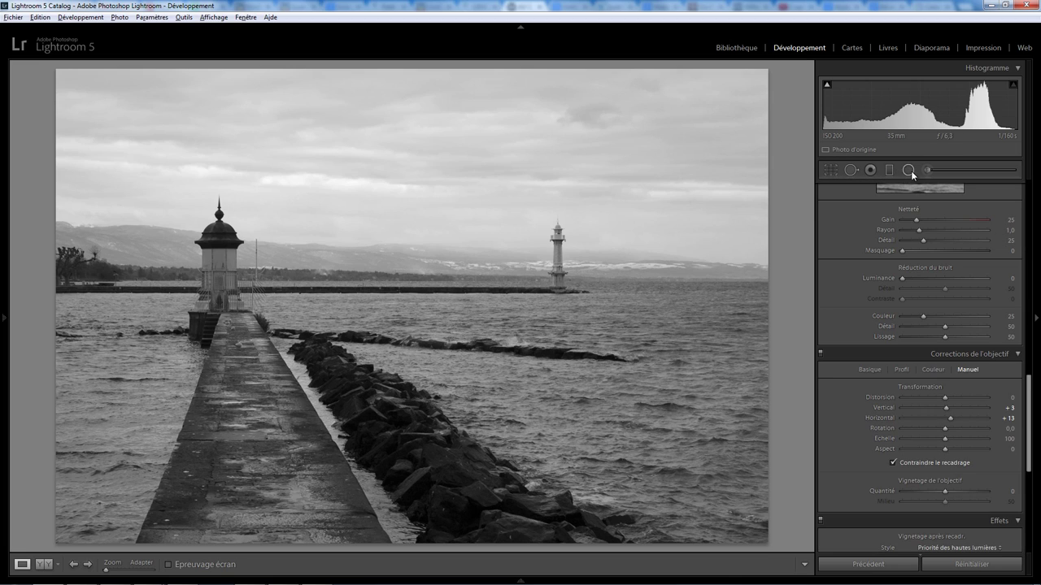
Drag a graduated filter down over the sky with Highlights reset, Exposure −0.67, Clarity 70
{"action": "left_click", "coordinate": [889, 172]}
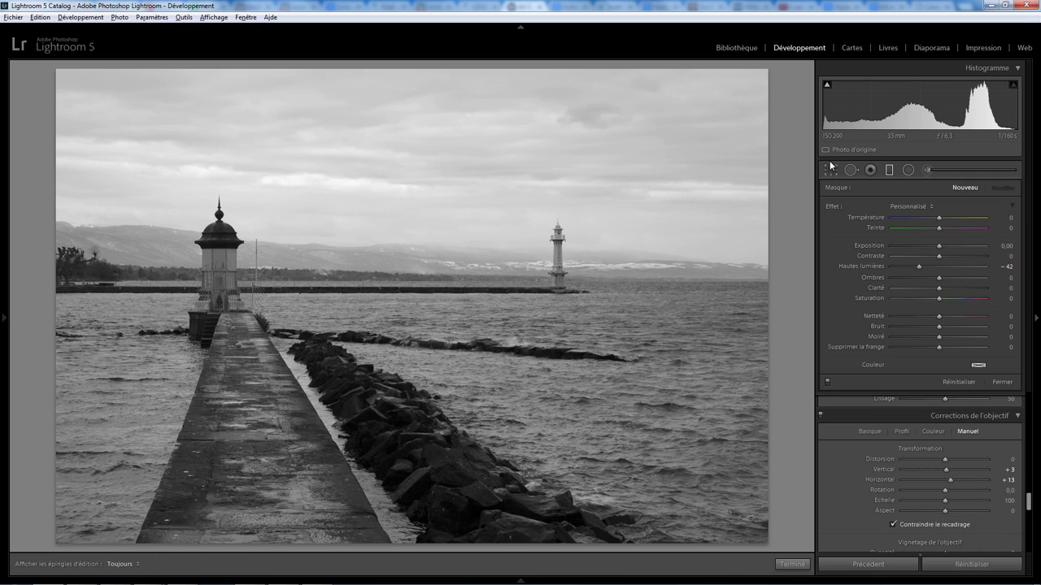
{"action": "left_click_drag", "start_coordinate": [413, 176], "coordinate": [412, 261]}
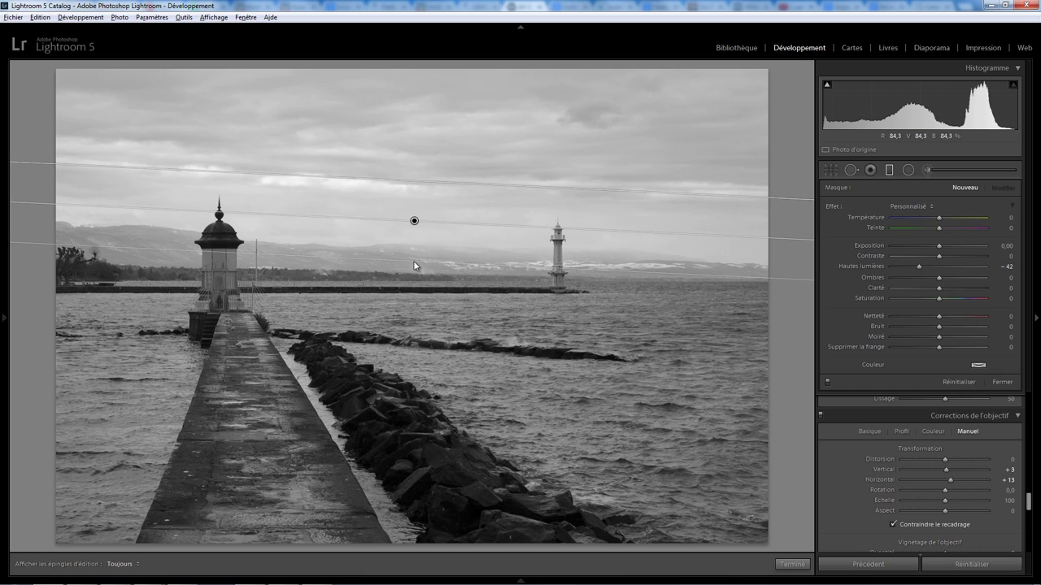
{"action": "double_click", "coordinate": [917, 266]}
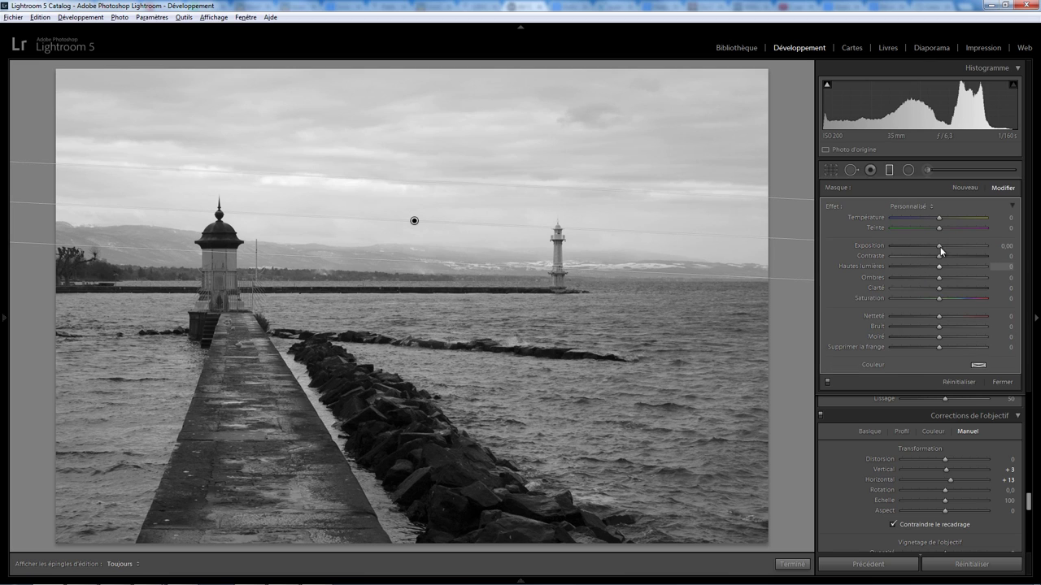
{"action": "left_click_drag", "start_coordinate": [939, 247], "coordinate": [930, 247]}
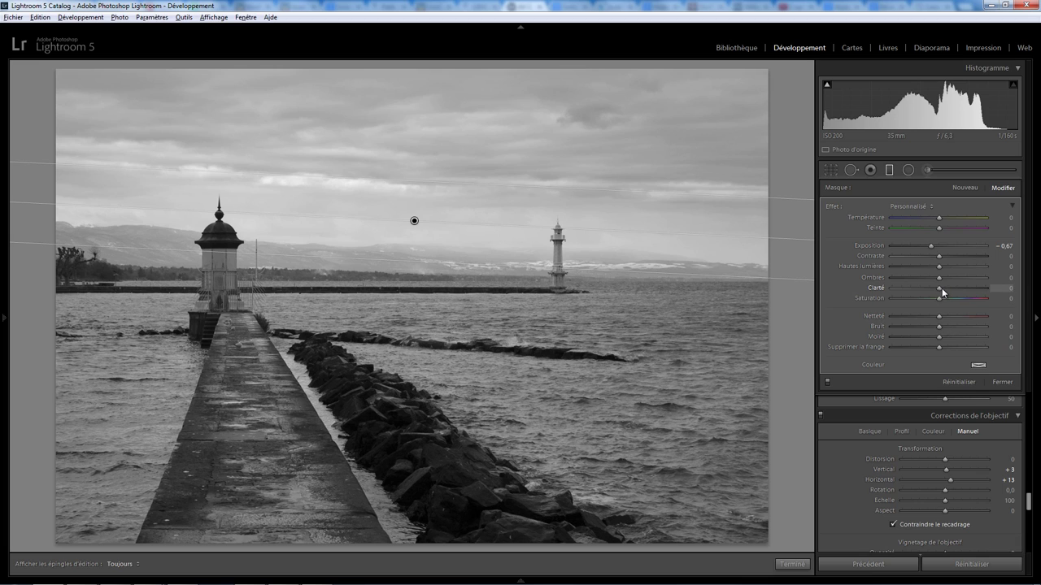
{"action": "left_click_drag", "start_coordinate": [942, 287], "coordinate": [970, 288]}
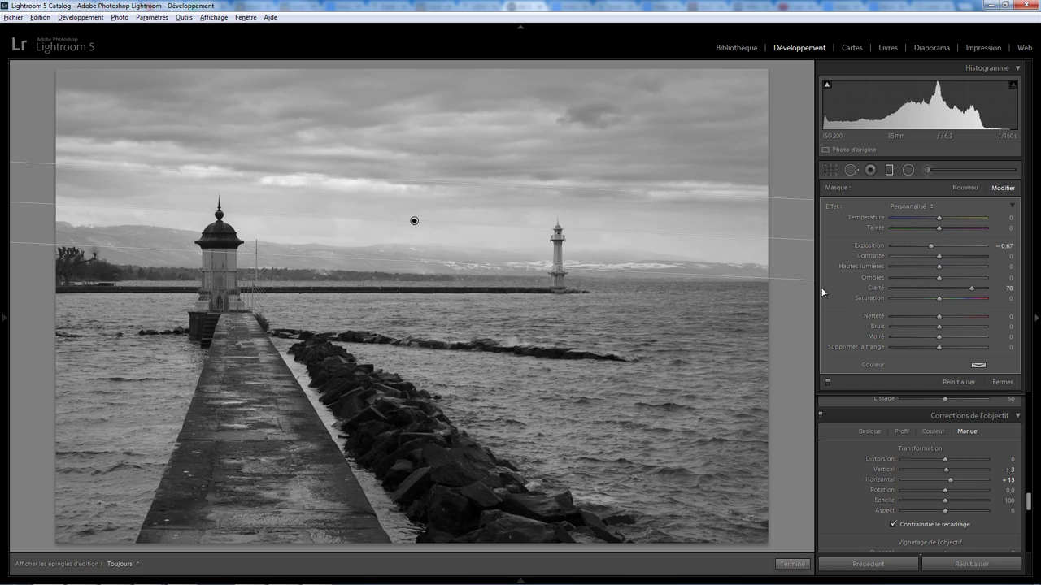
{"action": "left_click", "coordinate": [792, 563]}
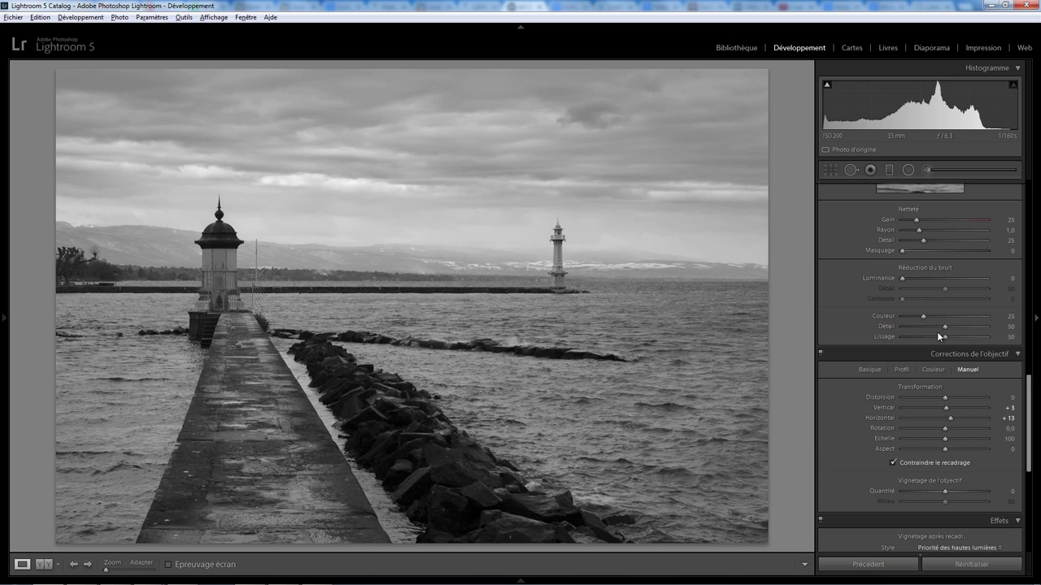
Lower the Blue slider in the B&W mix to −34
{"action": "left_click_drag", "start_coordinate": [1032, 388], "coordinate": [1032, 269]}
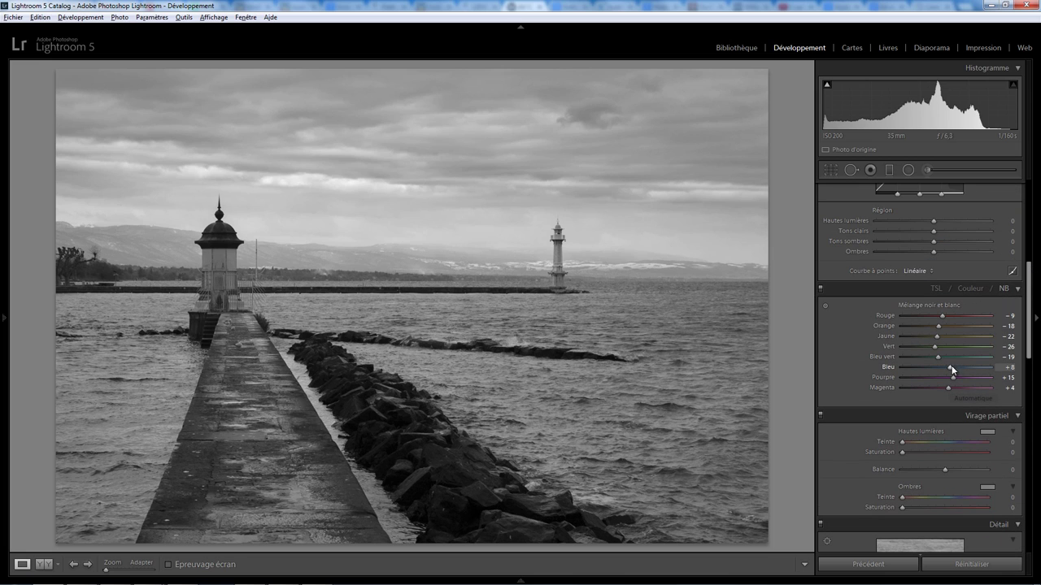
{"action": "mouse_move", "coordinate": [951, 365]}
{"action": "left_mouse_down"}
{"action": "mouse_move", "coordinate": [923, 368]}
{"action": "mouse_move", "coordinate": [932, 368]}
{"action": "left_mouse_up"}
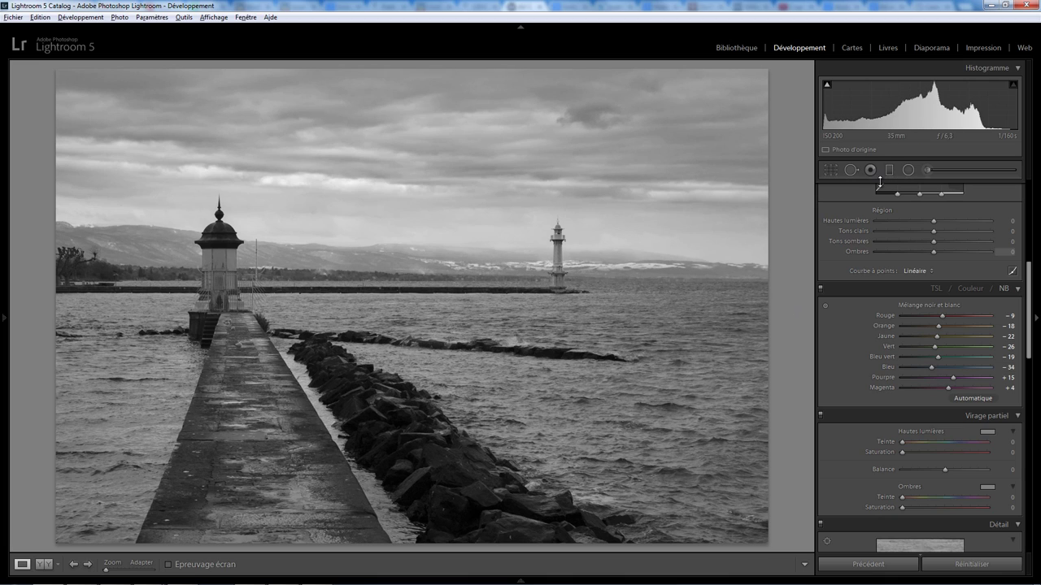
Draw a radial oval over the lighthouses and horizon with Exposure +0.44 and Highlights +25
{"action": "left_click", "coordinate": [909, 170]}
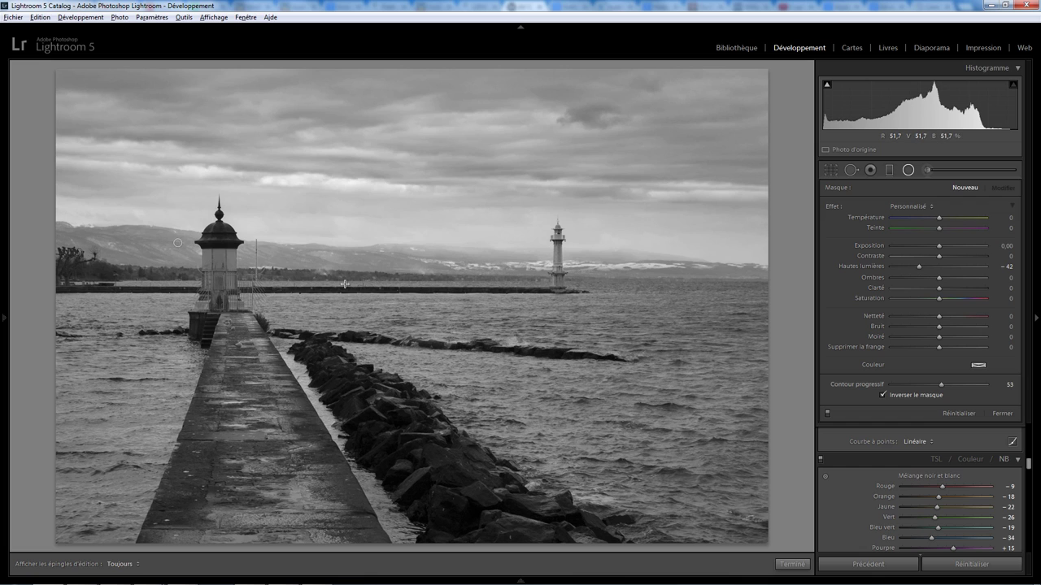
{"action": "left_click_drag", "start_coordinate": [179, 244], "coordinate": [663, 332]}
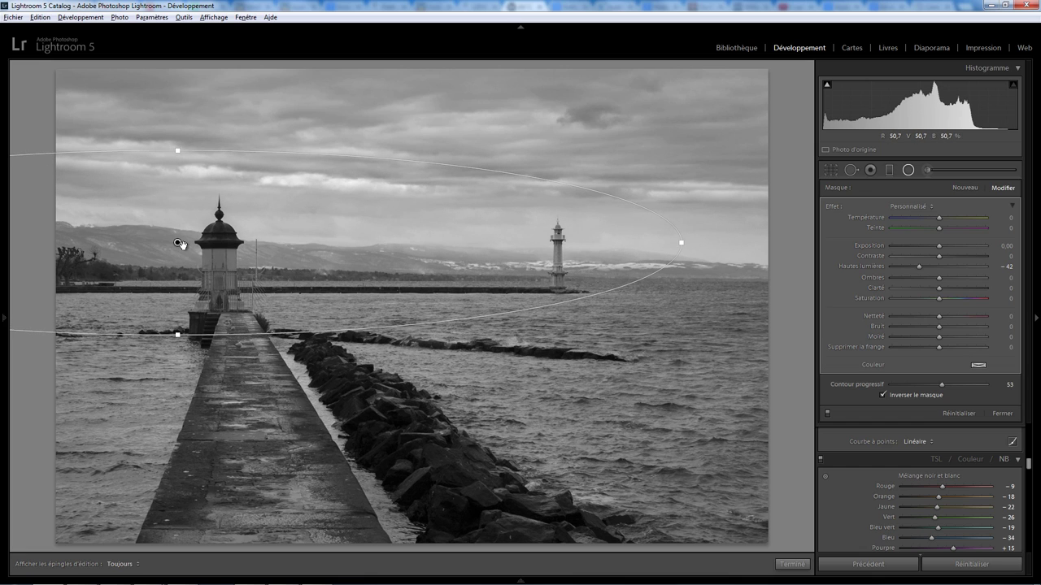
{"action": "left_click_drag", "start_coordinate": [233, 252], "coordinate": [396, 263]}
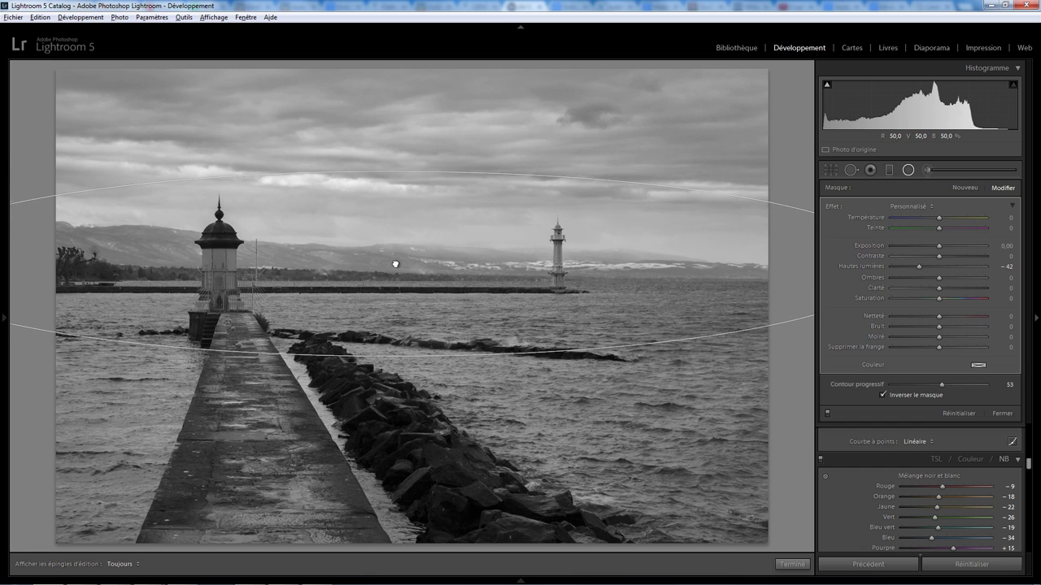
{"action": "left_click_drag", "start_coordinate": [394, 172], "coordinate": [394, 161]}
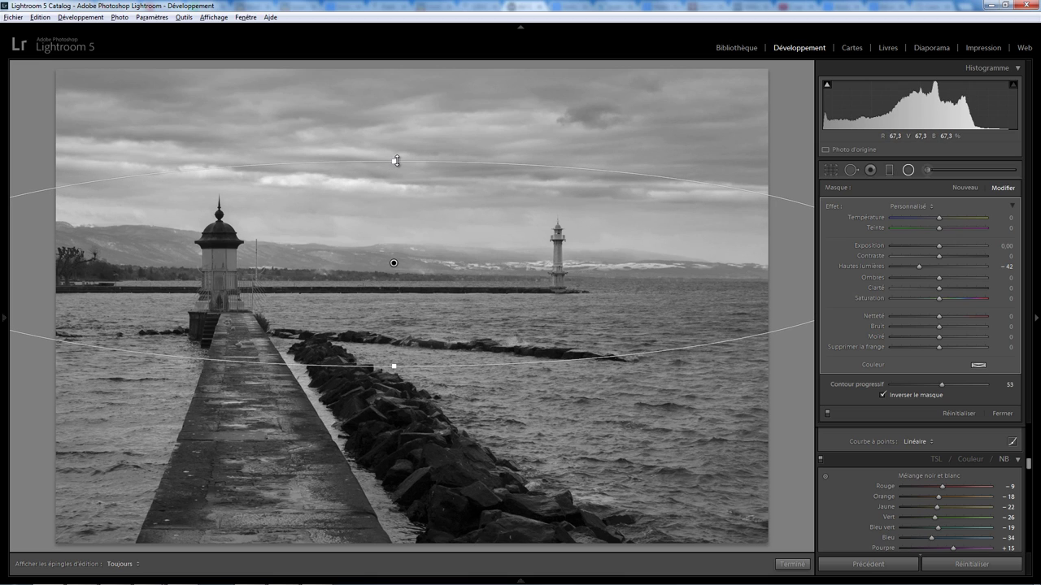
{"action": "left_click_drag", "start_coordinate": [395, 161], "coordinate": [395, 158]}
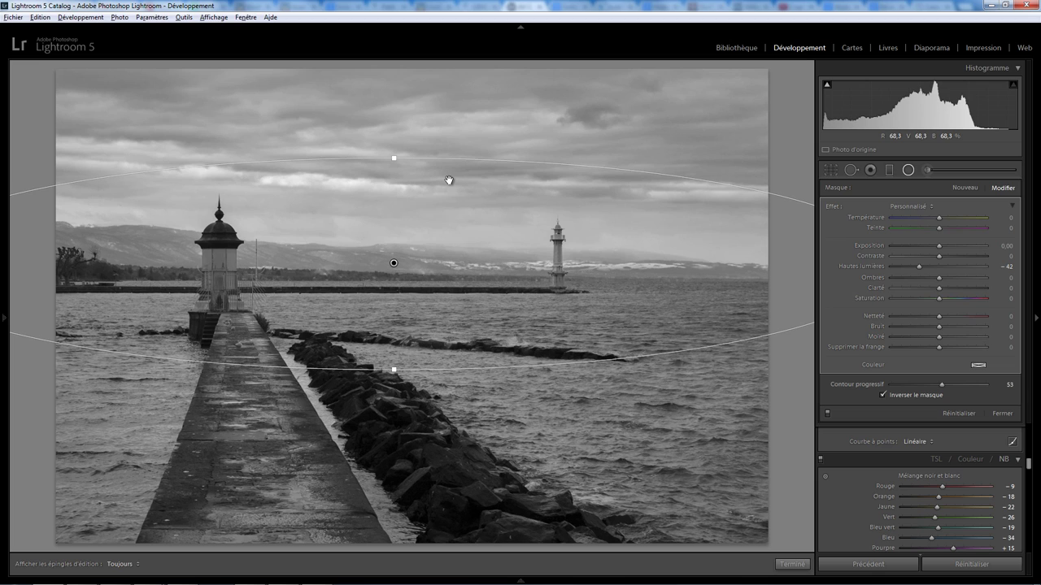
{"action": "double_click", "coordinate": [920, 270]}
{"action": "left_click_drag", "start_coordinate": [942, 248], "coordinate": [944, 248]}
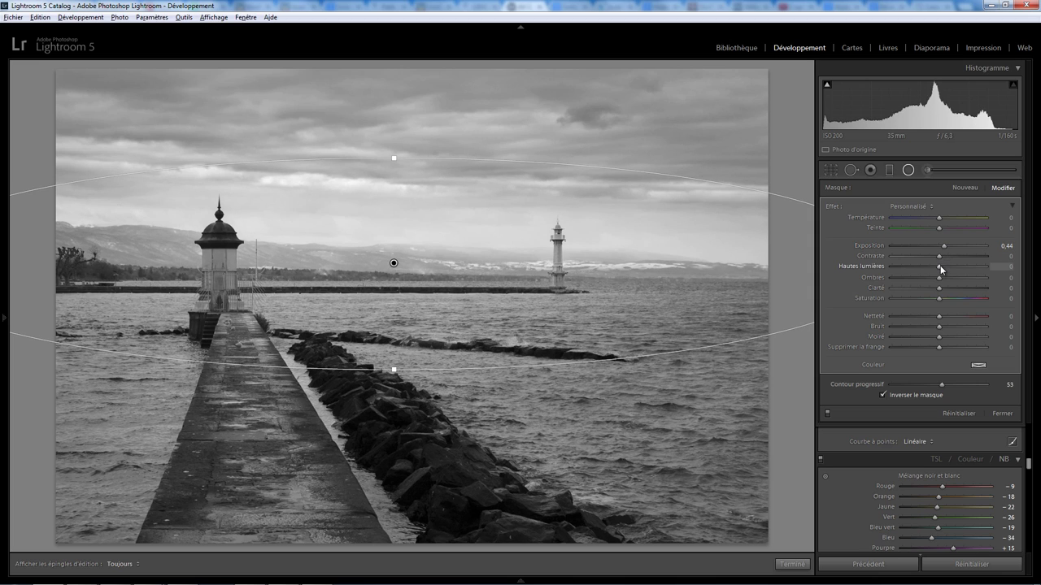
{"action": "left_click_drag", "start_coordinate": [944, 269], "coordinate": [952, 268]}
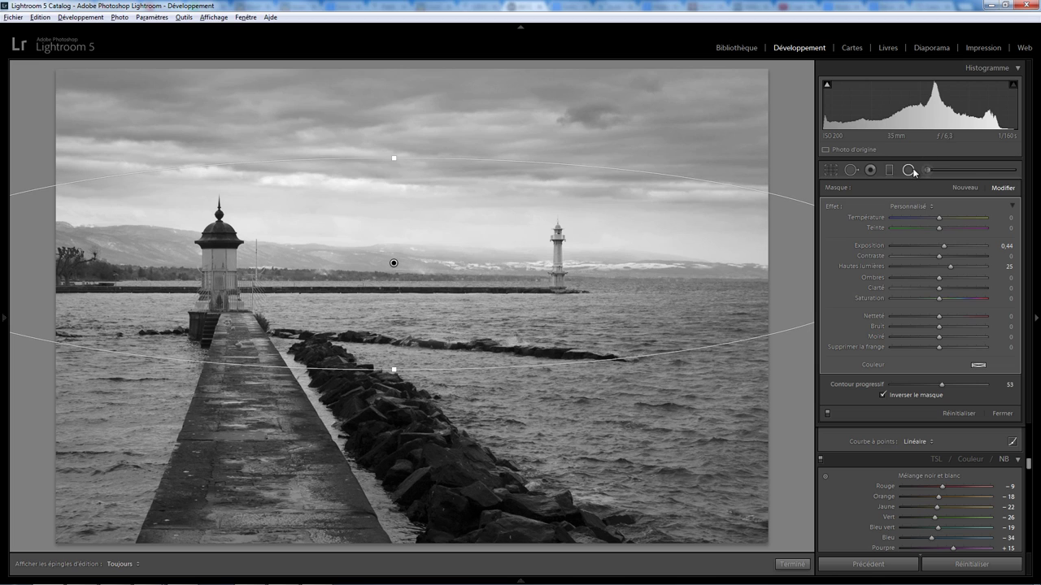
{"action": "left_click", "coordinate": [908, 170]}
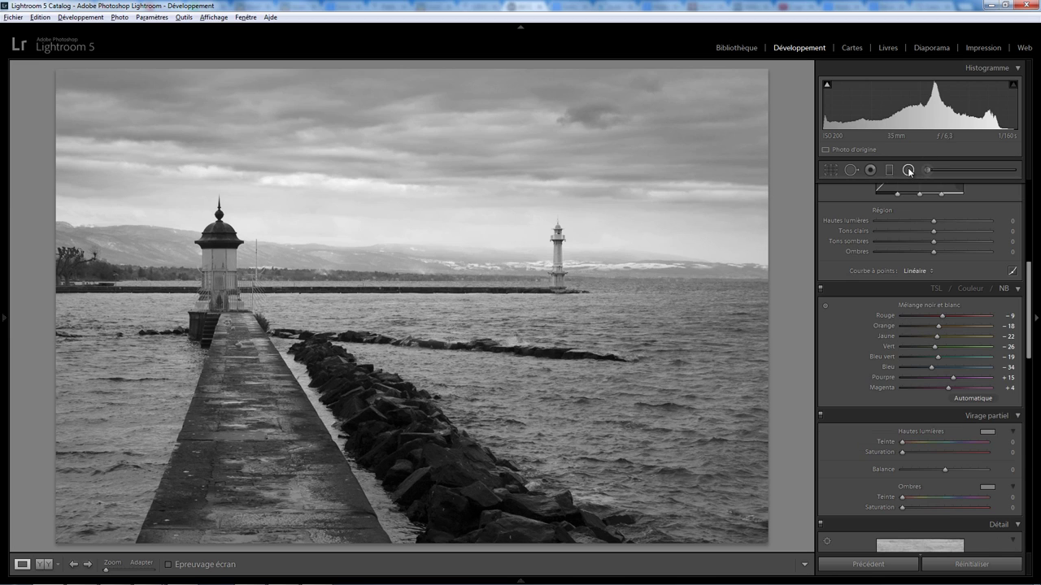
Add a widened radial filter on the near lighthouse with Exposure 0.62 and Feather 73
{"action": "left_click", "coordinate": [908, 170]}
{"action": "left_click_drag", "start_coordinate": [213, 261], "coordinate": [308, 350]}
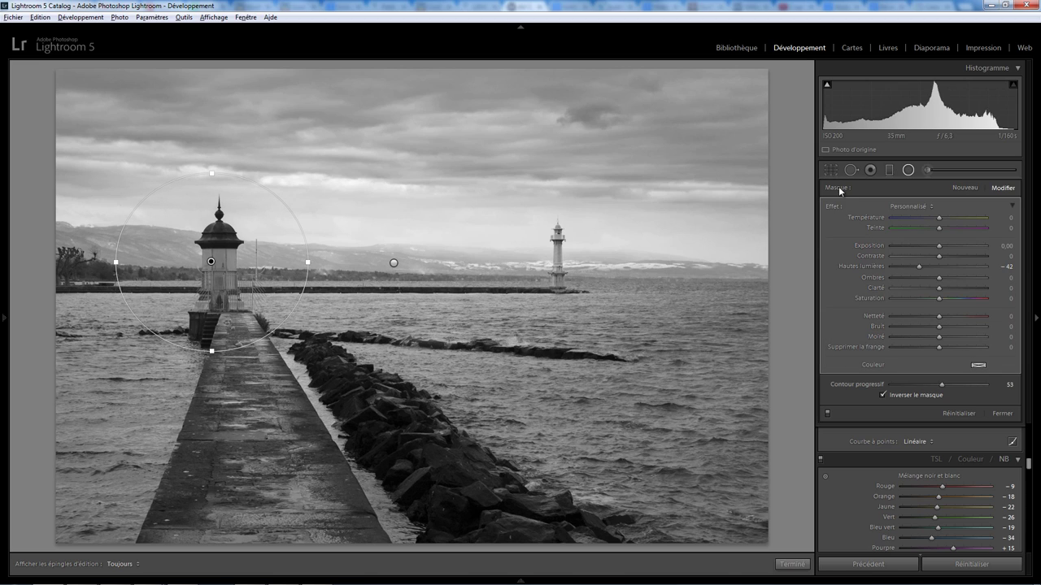
{"action": "double_click", "coordinate": [836, 209]}
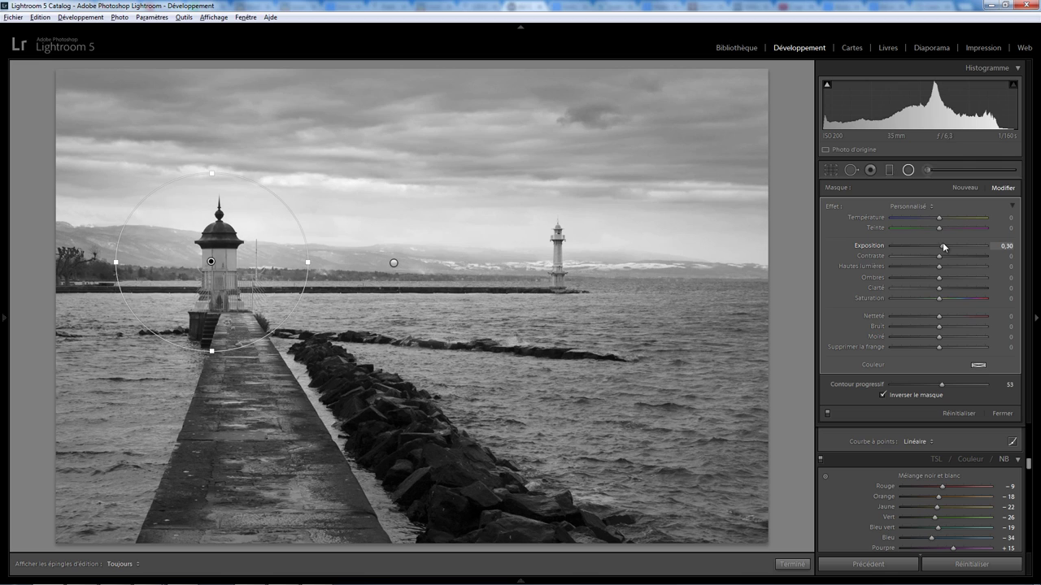
{"action": "left_click_drag", "start_coordinate": [944, 247], "coordinate": [946, 246]}
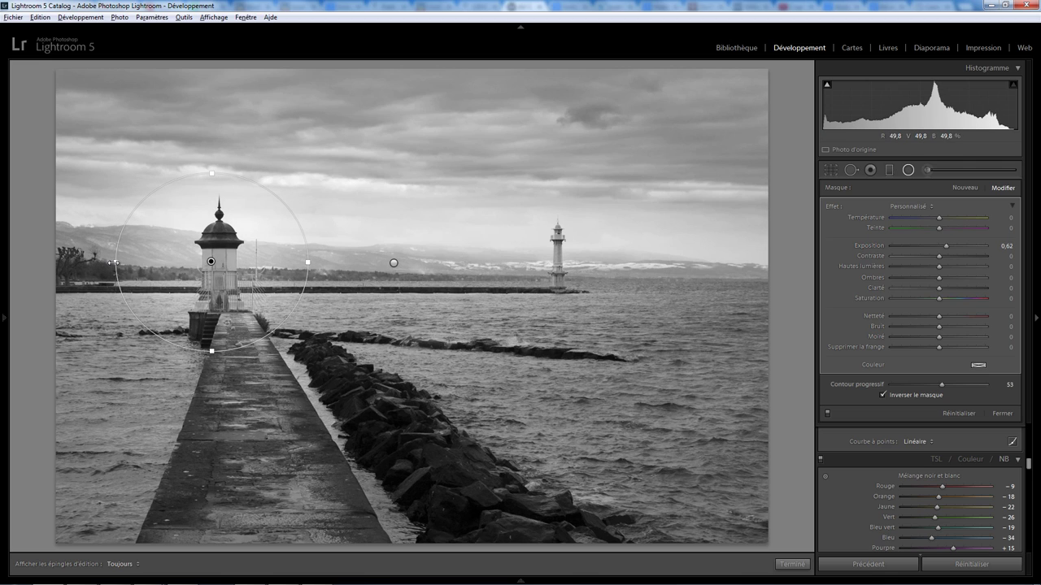
{"action": "left_click_drag", "start_coordinate": [114, 262], "coordinate": [85, 262]}
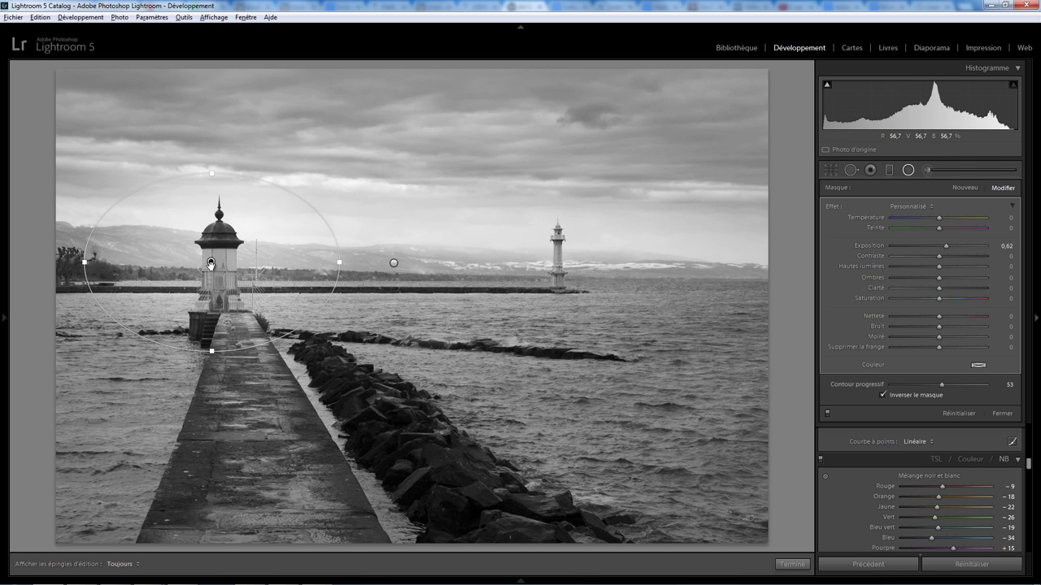
{"action": "left_click_drag", "start_coordinate": [210, 263], "coordinate": [216, 268]}
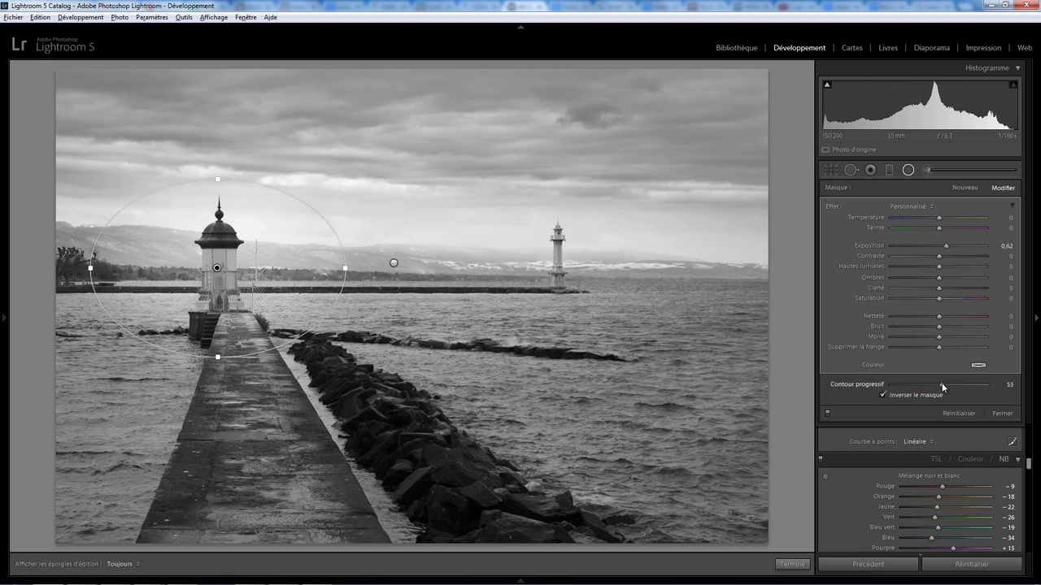
{"action": "left_click_drag", "start_coordinate": [941, 389], "coordinate": [946, 389]}
{"action": "left_click_drag", "start_coordinate": [958, 385], "coordinate": [960, 385]}
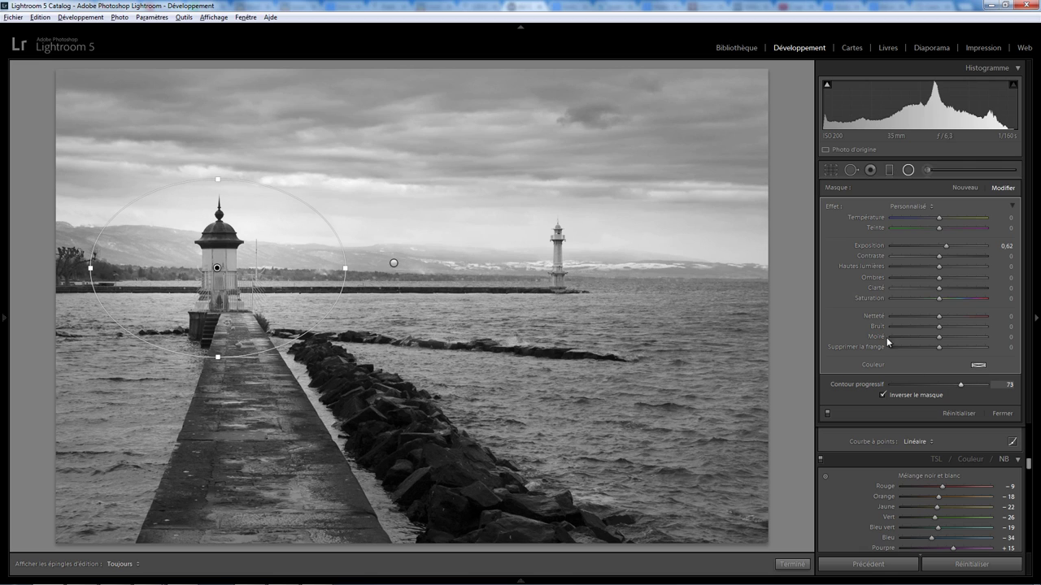
{"action": "left_click", "coordinate": [909, 171]}
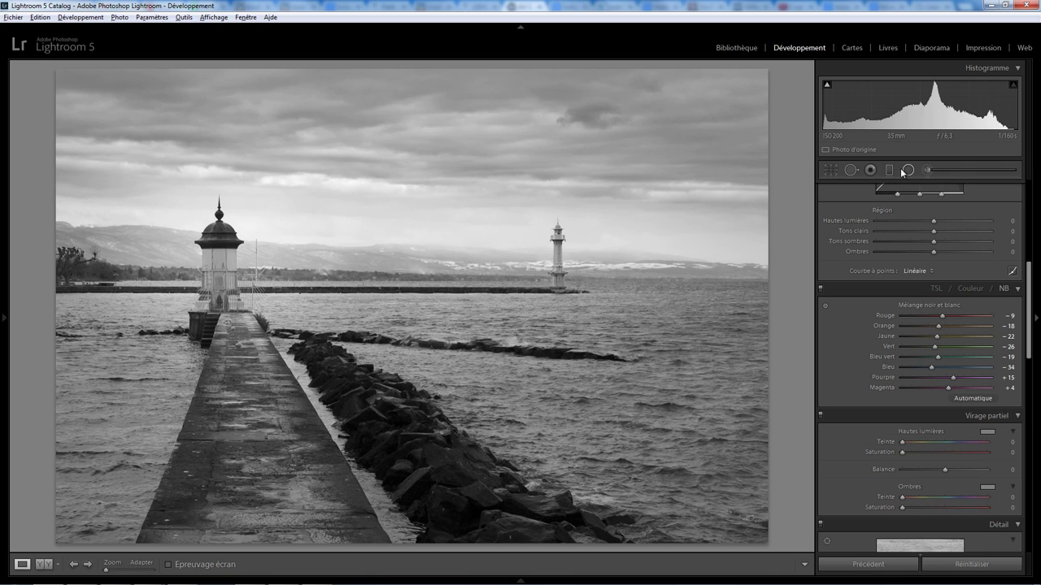
Draw a radial filter around the far lighthouse: Exposure 0.12, Highlights 58, Feather 88
{"action": "left_click", "coordinate": [907, 171]}
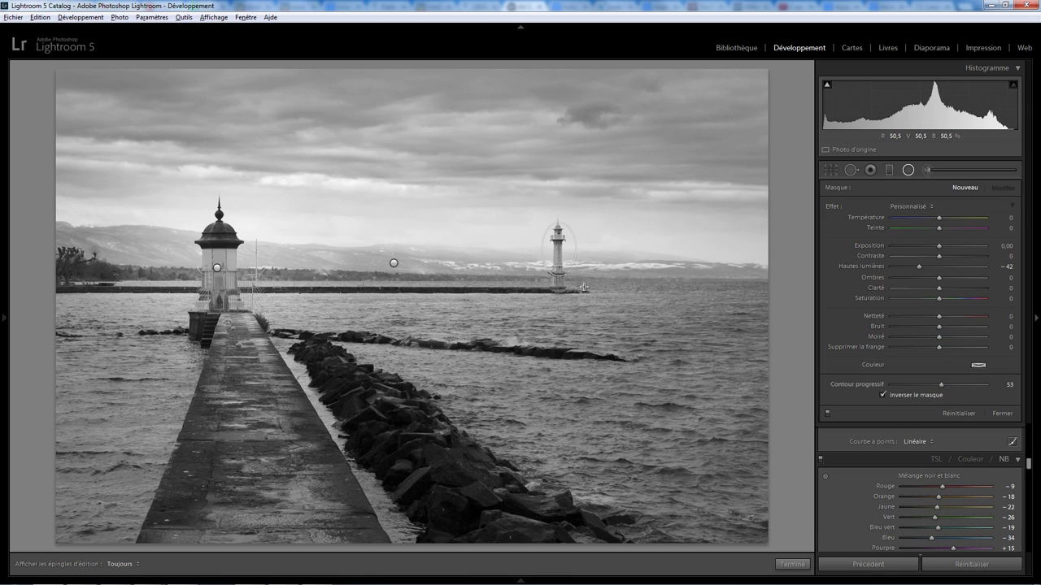
{"action": "left_click_drag", "start_coordinate": [559, 250], "coordinate": [612, 327]}
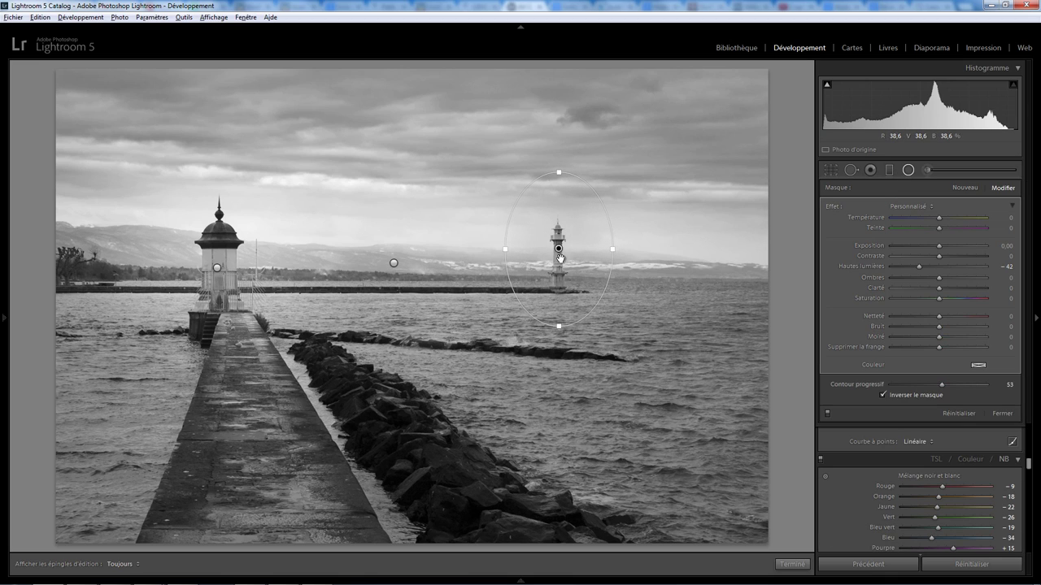
{"action": "left_click_drag", "start_coordinate": [559, 250], "coordinate": [559, 278]}
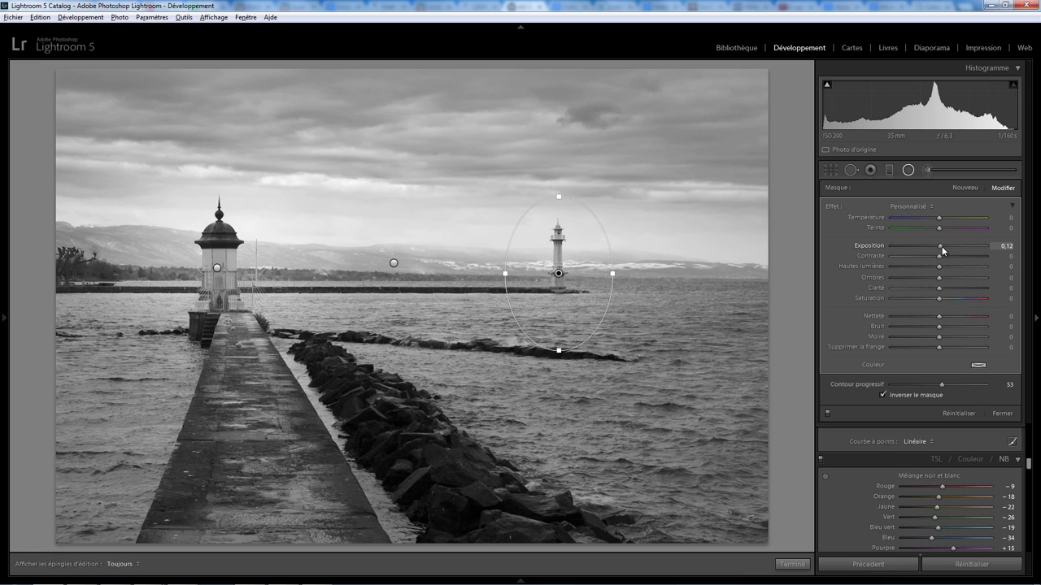
{"action": "left_click_drag", "start_coordinate": [939, 266], "coordinate": [946, 271]}
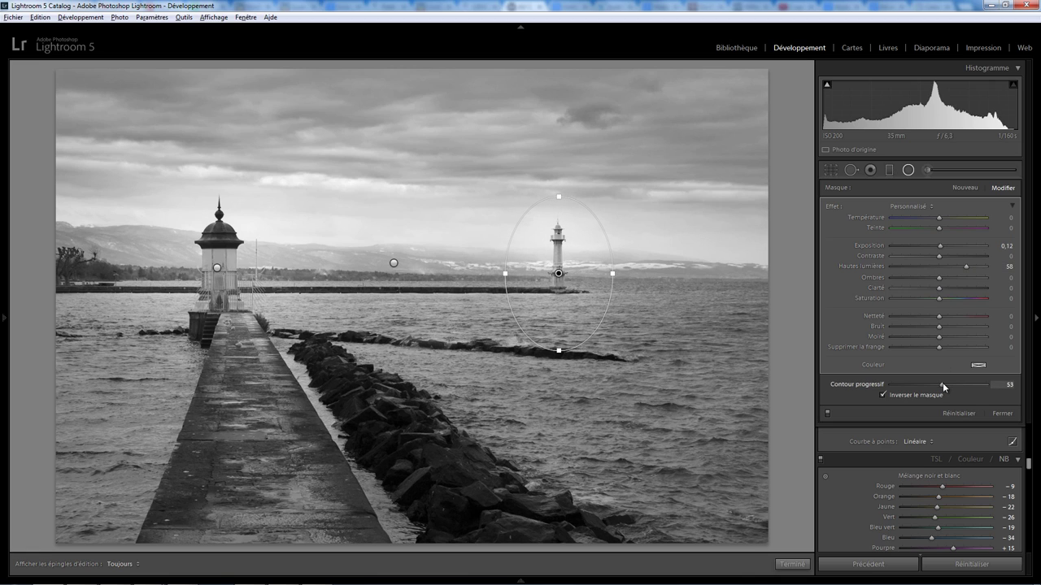
{"action": "left_click_drag", "start_coordinate": [974, 383], "coordinate": [977, 383]}
Close the radial filter, drop Orange to −79 in the B&W mix and reset Yellow to 0
{"action": "left_click", "coordinate": [793, 564]}
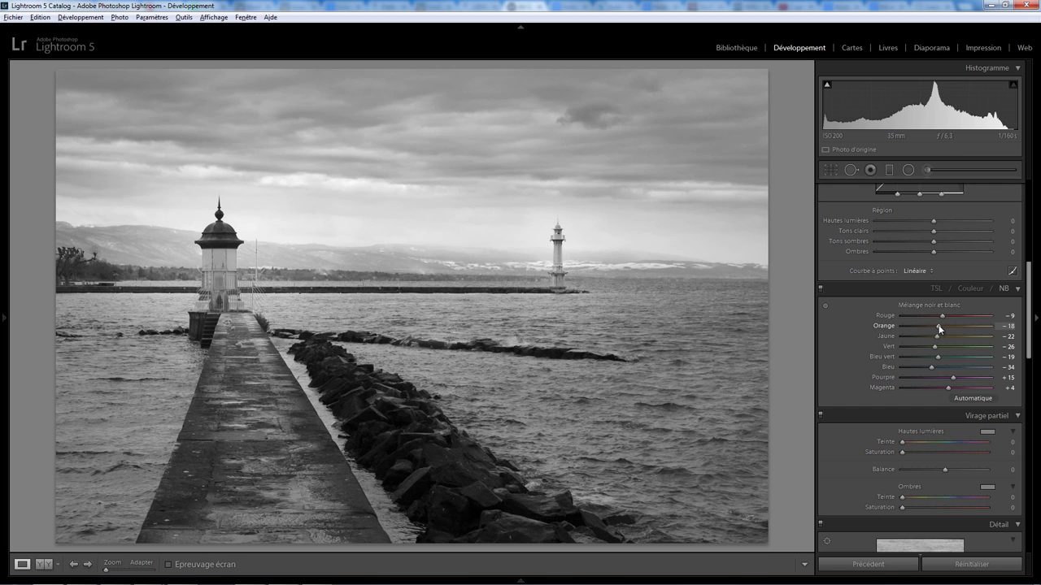
{"action": "mouse_move", "coordinate": [907, 325]}
{"action": "left_mouse_down"}
{"action": "mouse_move", "coordinate": [953, 330]}
{"action": "mouse_move", "coordinate": [906, 329]}
{"action": "left_mouse_up"}
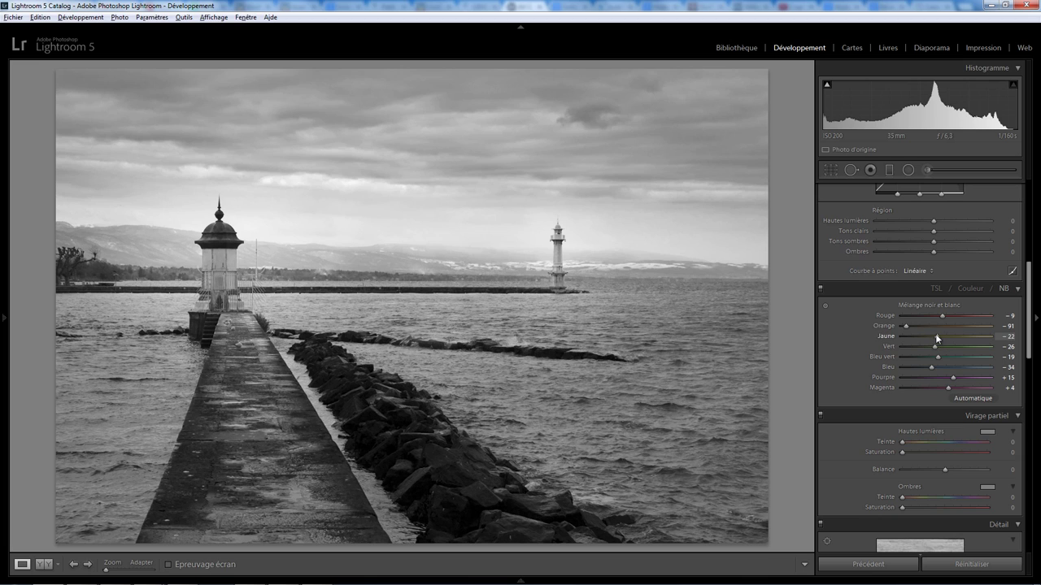
{"action": "mouse_move", "coordinate": [967, 338]}
{"action": "left_mouse_down"}
{"action": "mouse_move", "coordinate": [986, 336]}
{"action": "mouse_move", "coordinate": [940, 341]}
{"action": "mouse_move", "coordinate": [963, 324]}
{"action": "mouse_move", "coordinate": [910, 326]}
{"action": "left_mouse_up"}
{"action": "double_click", "coordinate": [942, 337]}
Raise Contrast to +26 and Clarity to +16 in the Basic panel
{"action": "left_click_drag", "start_coordinate": [1027, 334], "coordinate": [1027, 251]}
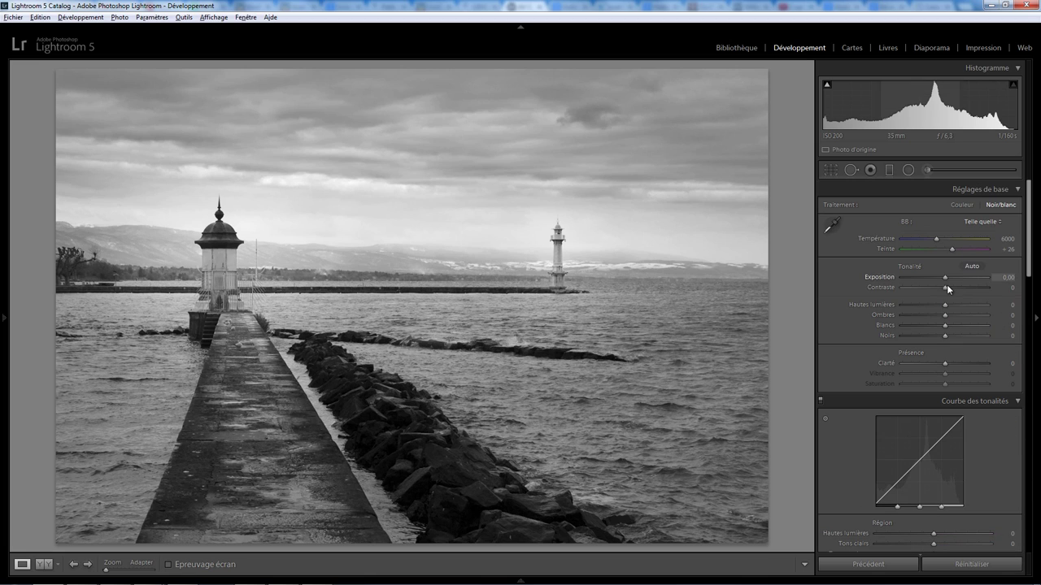
{"action": "left_click_drag", "start_coordinate": [944, 289], "coordinate": [955, 290]}
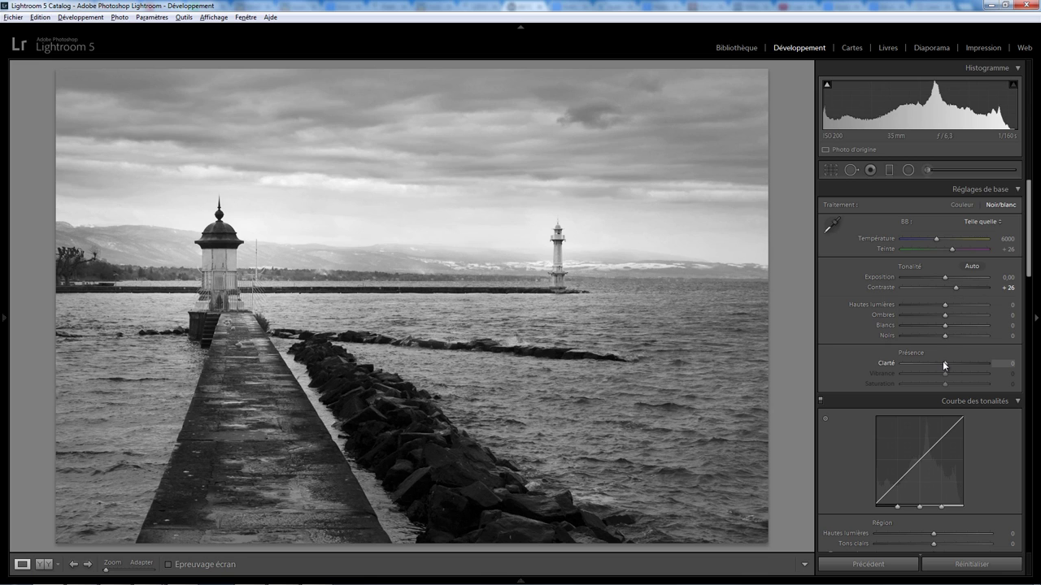
{"action": "left_click_drag", "start_coordinate": [946, 364], "coordinate": [960, 367]}
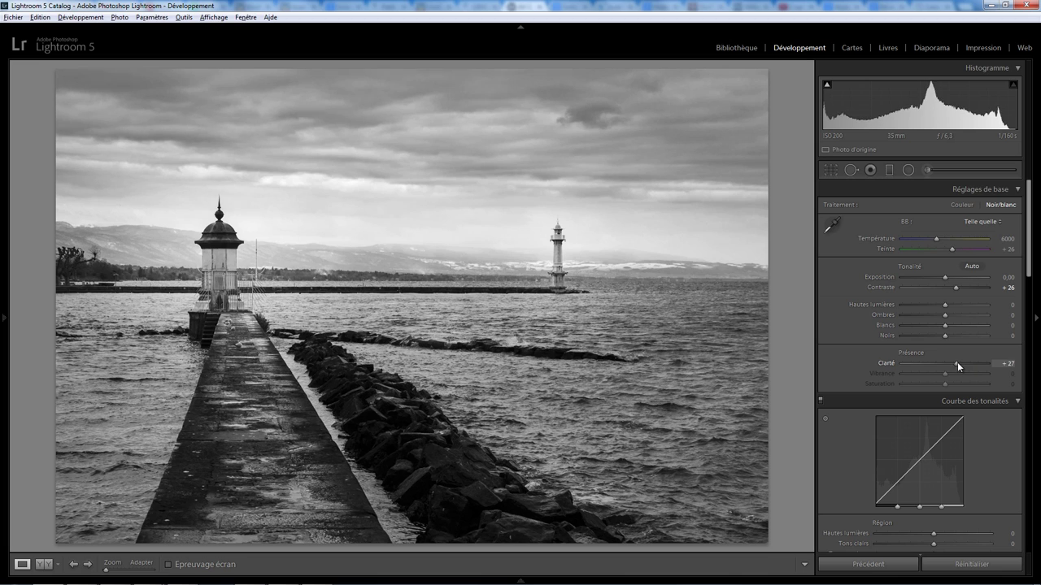
{"action": "left_click_drag", "start_coordinate": [953, 364], "coordinate": [952, 364]}
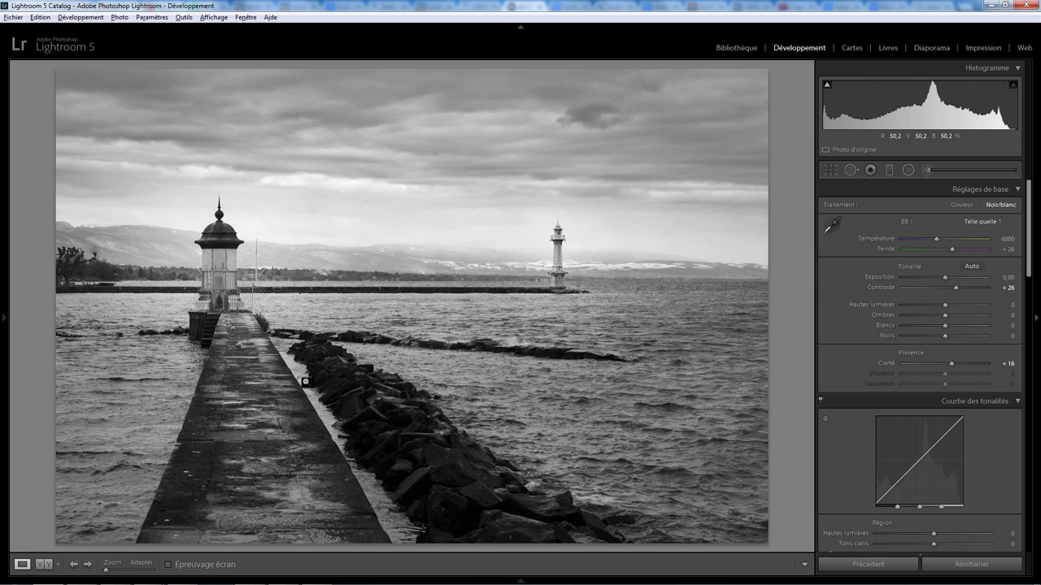
Paint an Adjustment Brush stroke with Highlights −65 onto the rocks beside the pier
{"action": "left_click", "coordinate": [925, 169]}
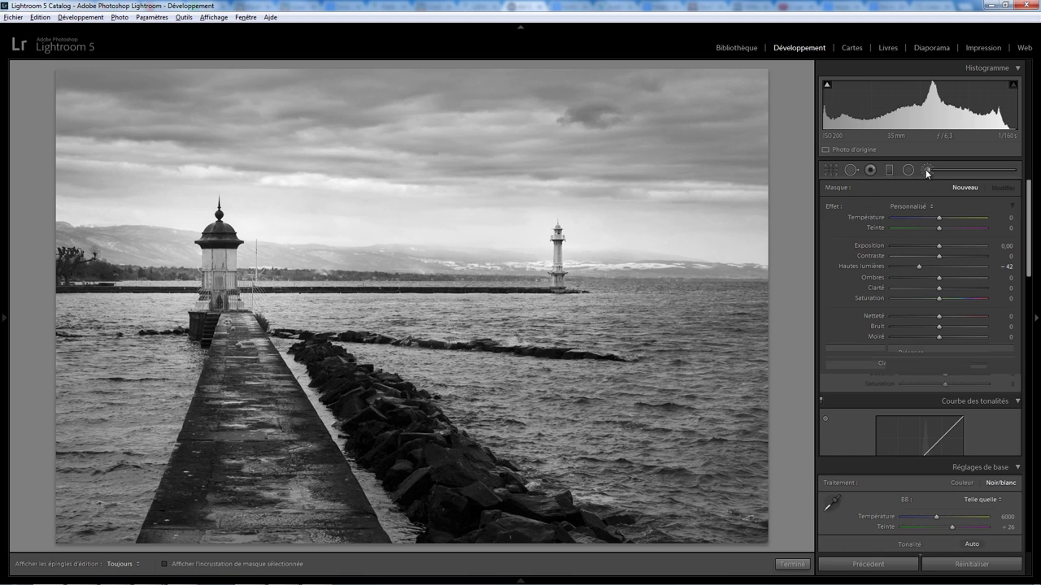
{"action": "double_click", "coordinate": [940, 269]}
{"action": "left_click_drag", "start_coordinate": [912, 270], "coordinate": [907, 269]}
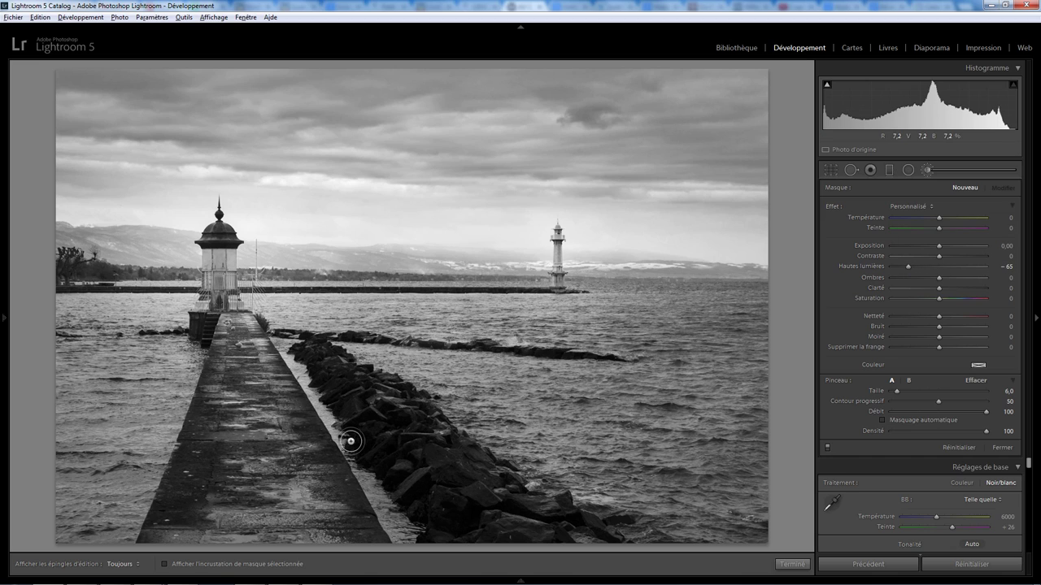
{"action": "key", "text": "h"}
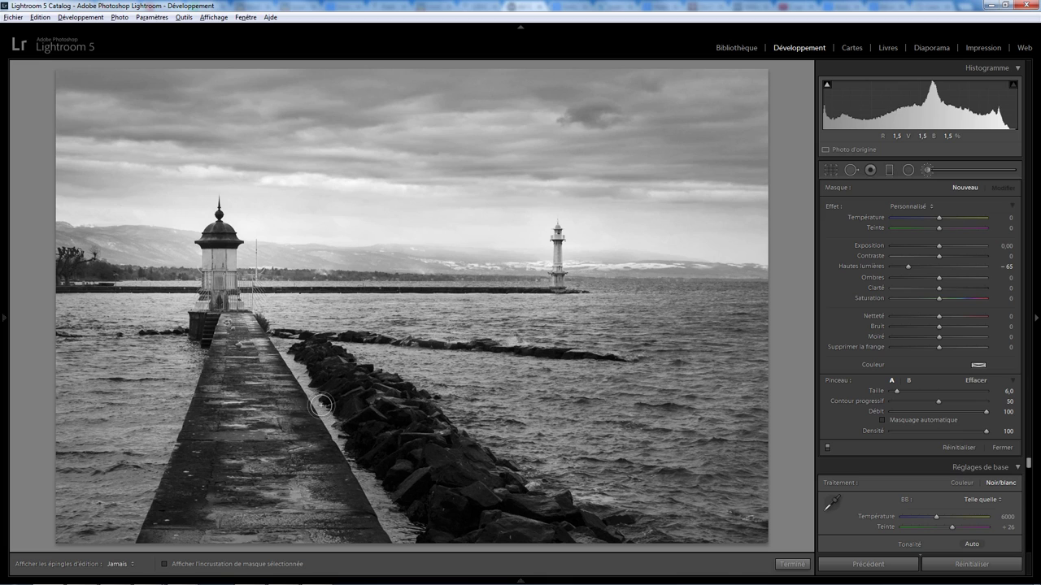
{"action": "key", "text": "h"}
{"action": "left_click_drag", "start_coordinate": [340, 440], "coordinate": [284, 361]}
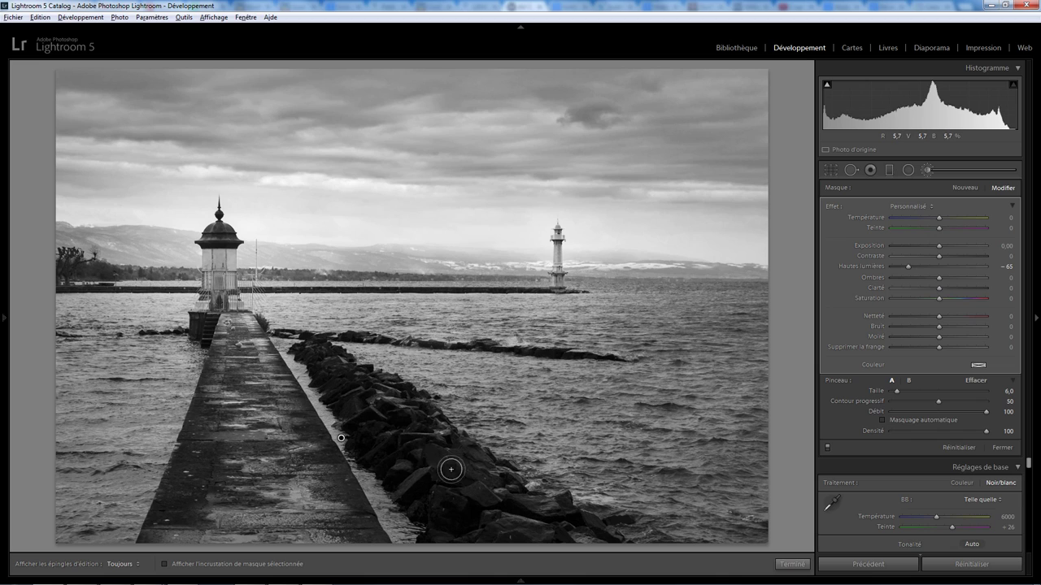
Add a second brush mask at Exposure 0.95, resize the brush and paint more breakwater rocks
{"action": "left_click", "coordinate": [967, 186]}
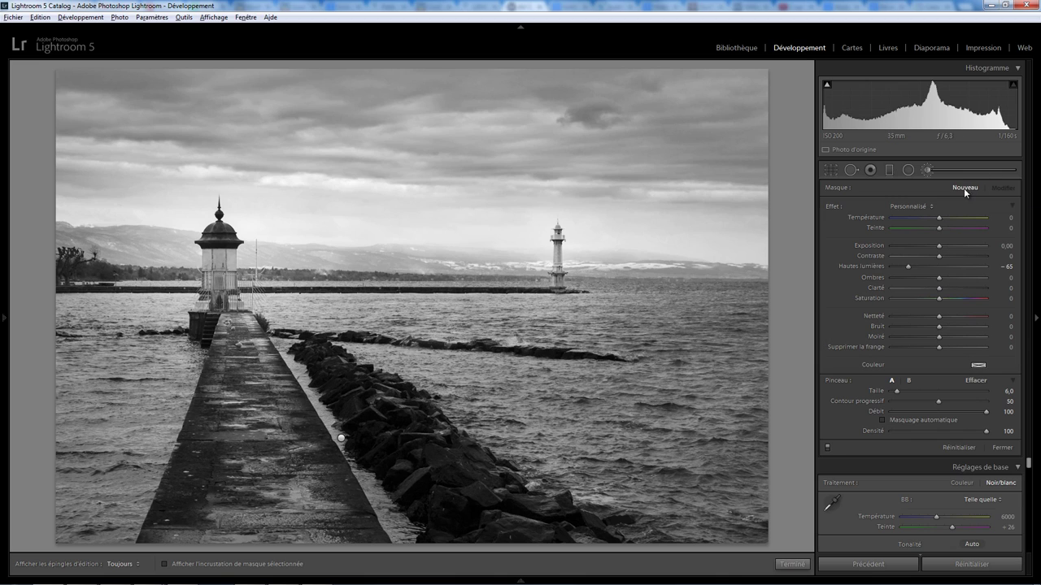
{"action": "double_click", "coordinate": [907, 266]}
{"action": "scroll", "coordinate": [413, 431], "scroll_direction": "up", "scroll_amount": 4}
{"action": "scroll", "coordinate": [414, 433], "scroll_direction": "up", "scroll_amount": 3}
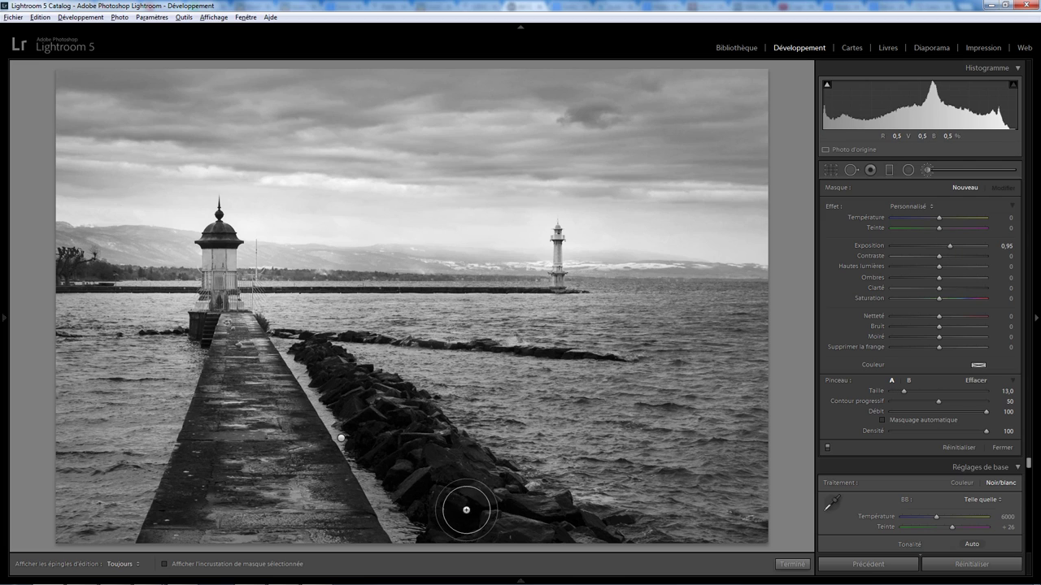
{"action": "key", "text": "h"}
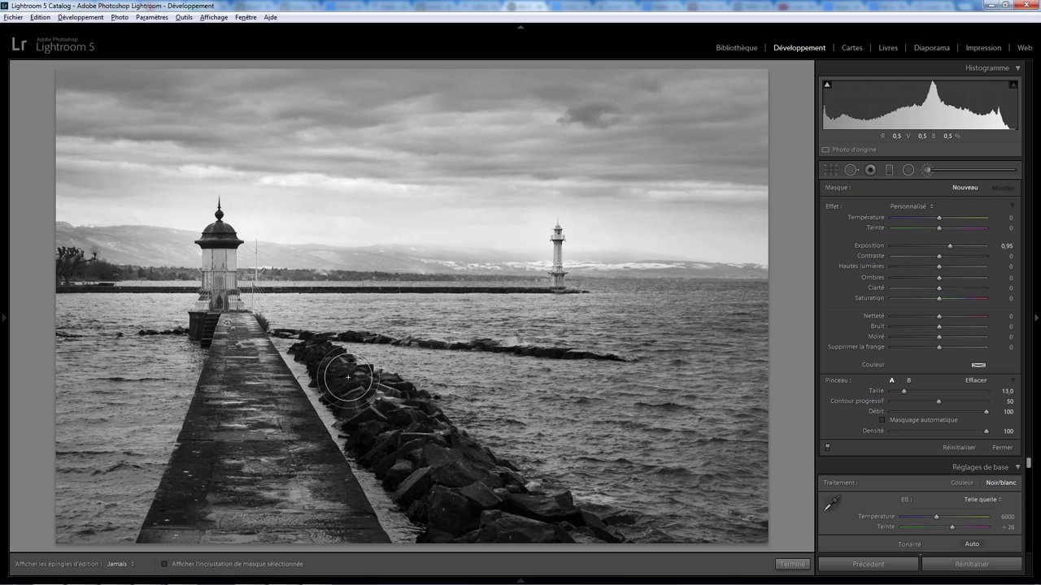
{"action": "key", "text": "h"}
{"action": "scroll", "coordinate": [340, 379], "scroll_direction": "down", "scroll_amount": 4}
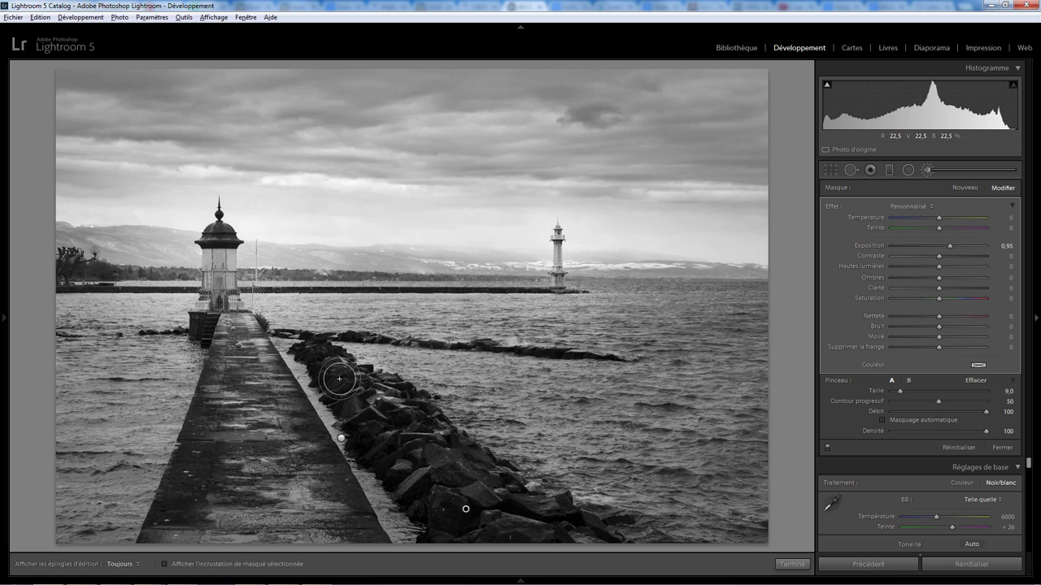
{"action": "scroll", "coordinate": [339, 378], "scroll_direction": "down", "scroll_amount": 2}
{"action": "key", "text": "h"}
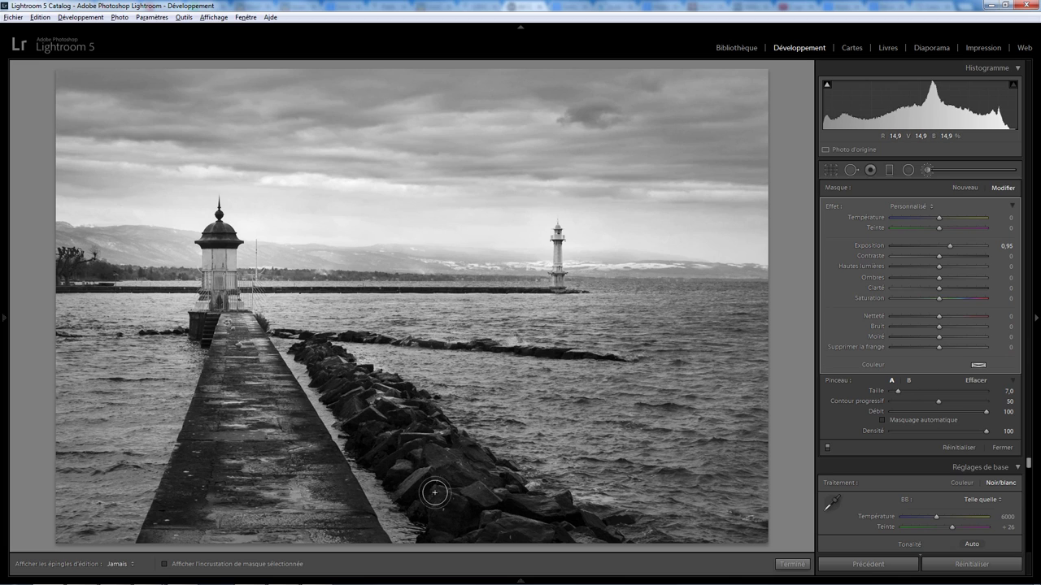
{"action": "key", "text": "h"}
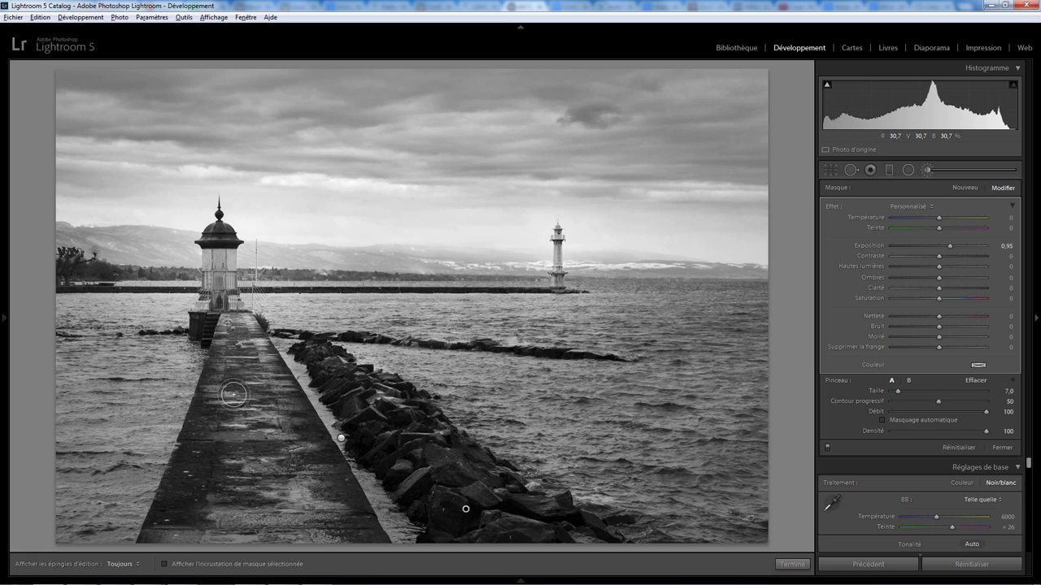
Start a new brush mask with raised contrast and paint it down the pier walkway
{"action": "left_click", "coordinate": [966, 188]}
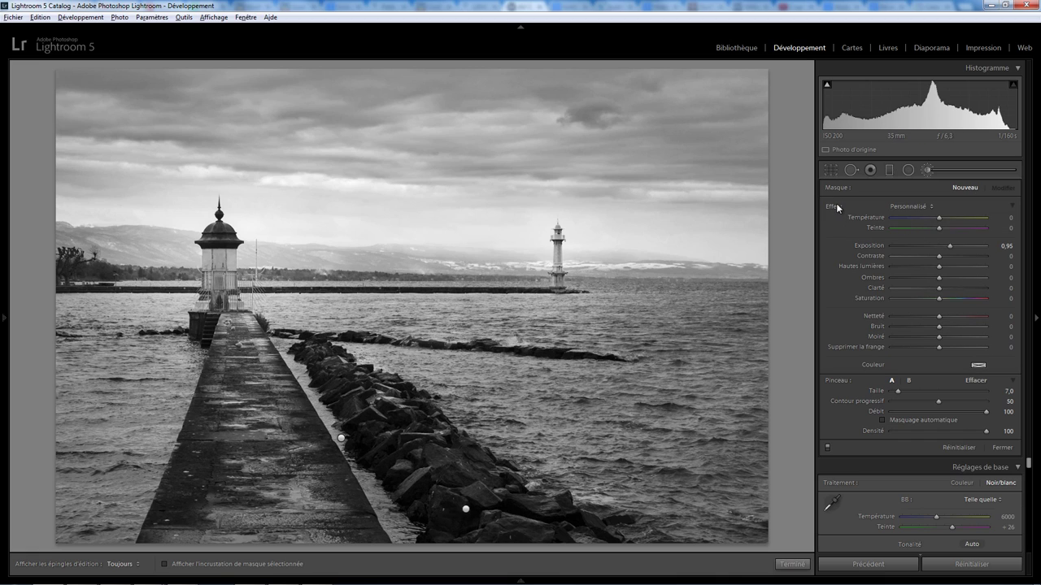
{"action": "double_click", "coordinate": [949, 245]}
{"action": "left_click_drag", "start_coordinate": [945, 257], "coordinate": [940, 246]}
{"action": "key", "text": "h"}
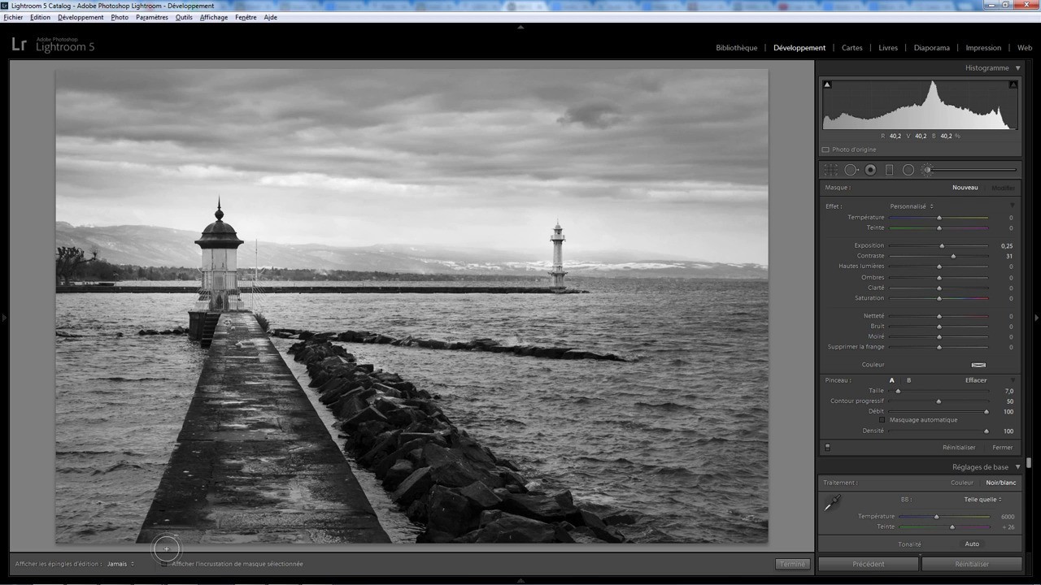
{"action": "left_click_drag", "start_coordinate": [226, 496], "coordinate": [227, 497]}
{"action": "key", "text": "o"}
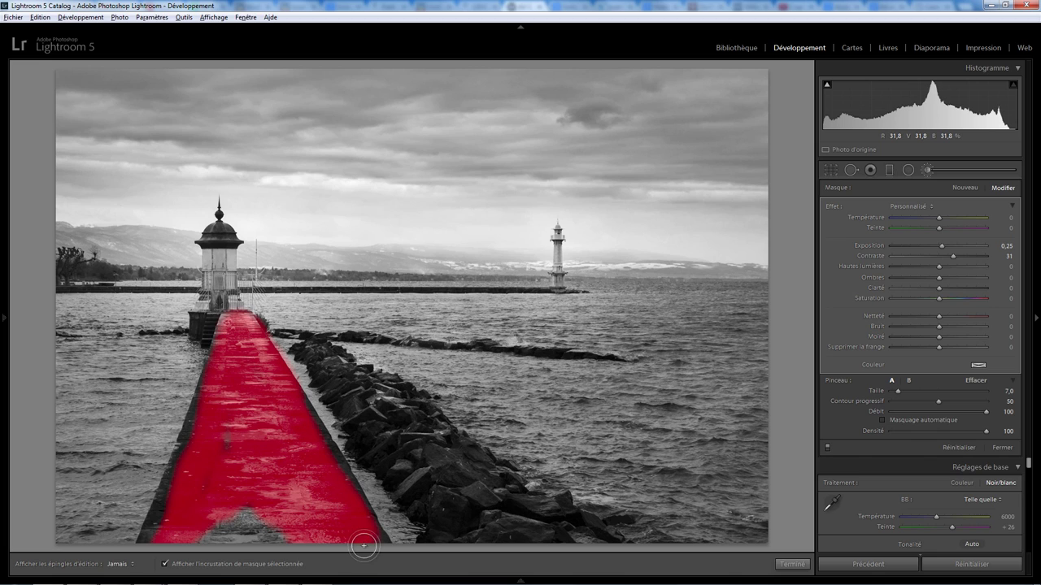
Cover the pier's bottom and left edge, brighten to Exposure 0.58 with Contrast 48, and close the brush
{"action": "mouse_move", "coordinate": [366, 546]}
{"action": "left_mouse_down"}
{"action": "mouse_move", "coordinate": [228, 537]}
{"action": "mouse_move", "coordinate": [260, 515]}
{"action": "left_mouse_up"}
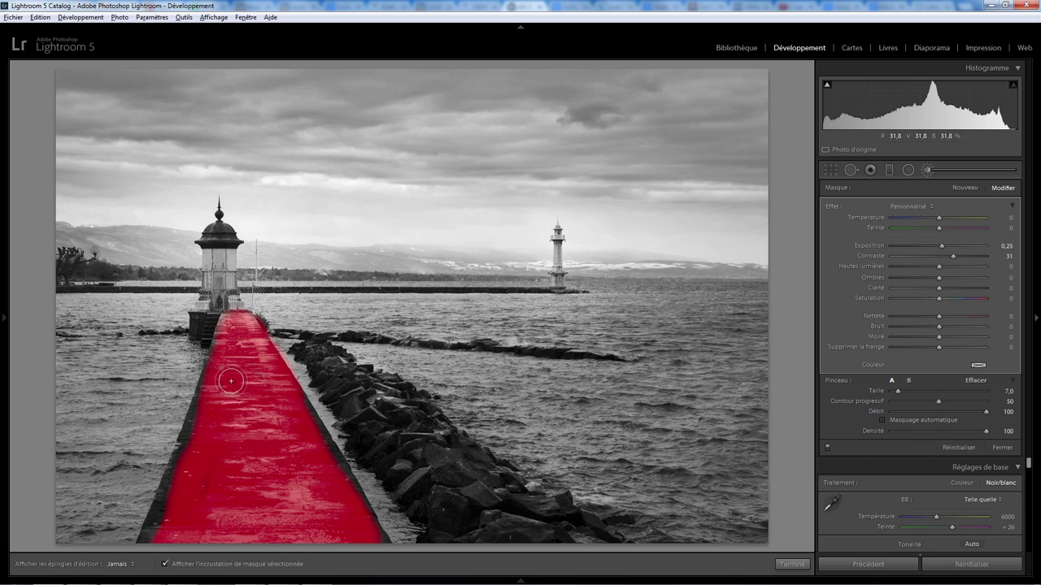
{"action": "left_click_drag", "start_coordinate": [195, 466], "coordinate": [156, 546]}
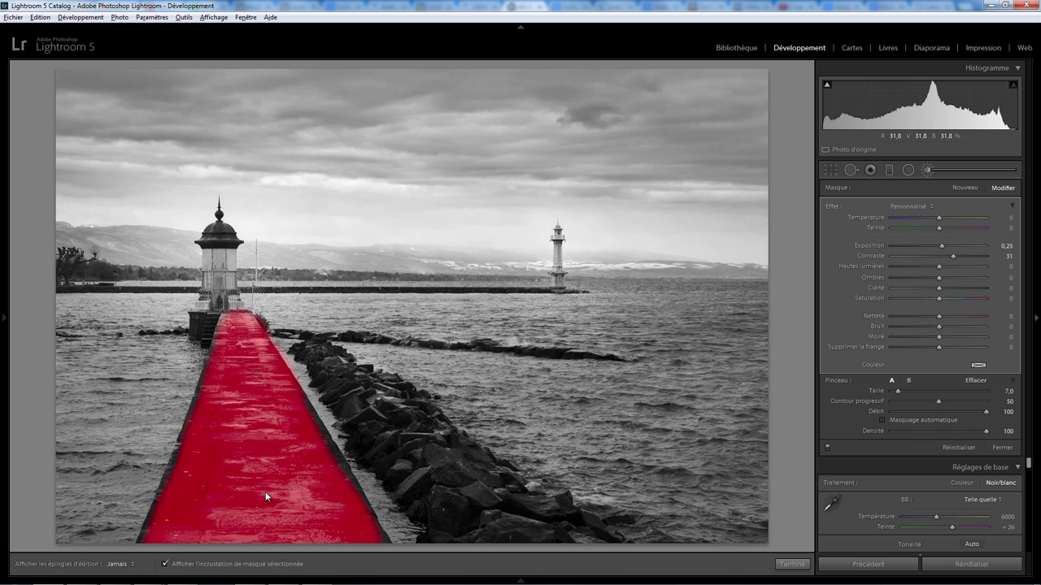
{"action": "key", "text": "h"}
{"action": "key", "text": "o"}
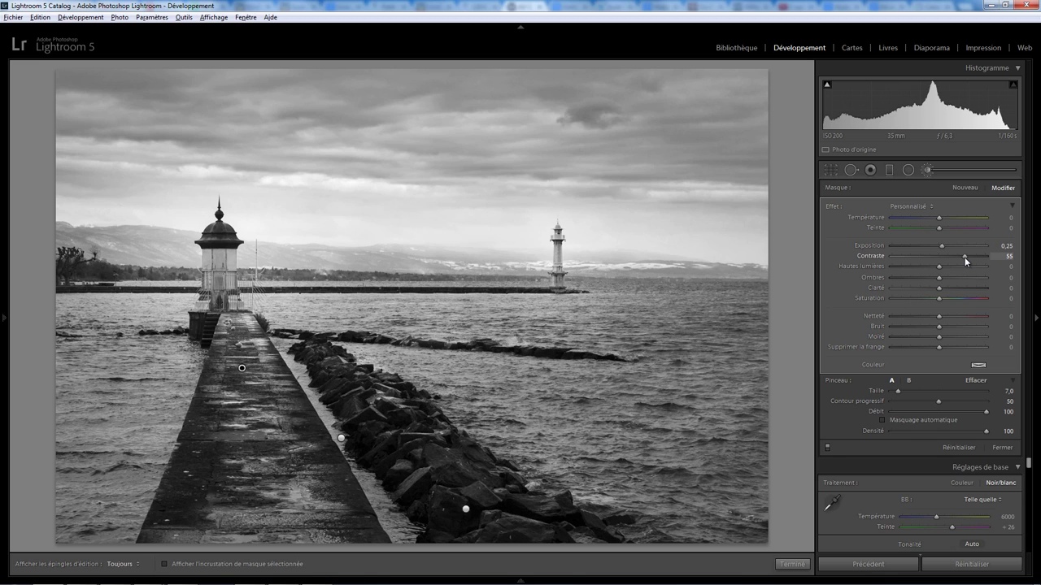
{"action": "left_click_drag", "start_coordinate": [943, 246], "coordinate": [946, 245]}
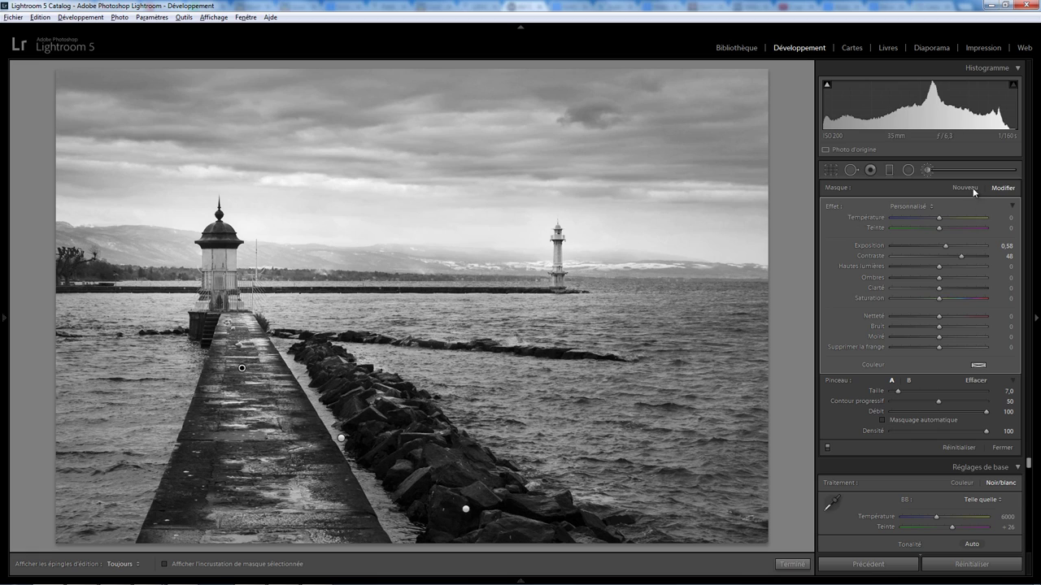
{"action": "key", "text": "Return"}
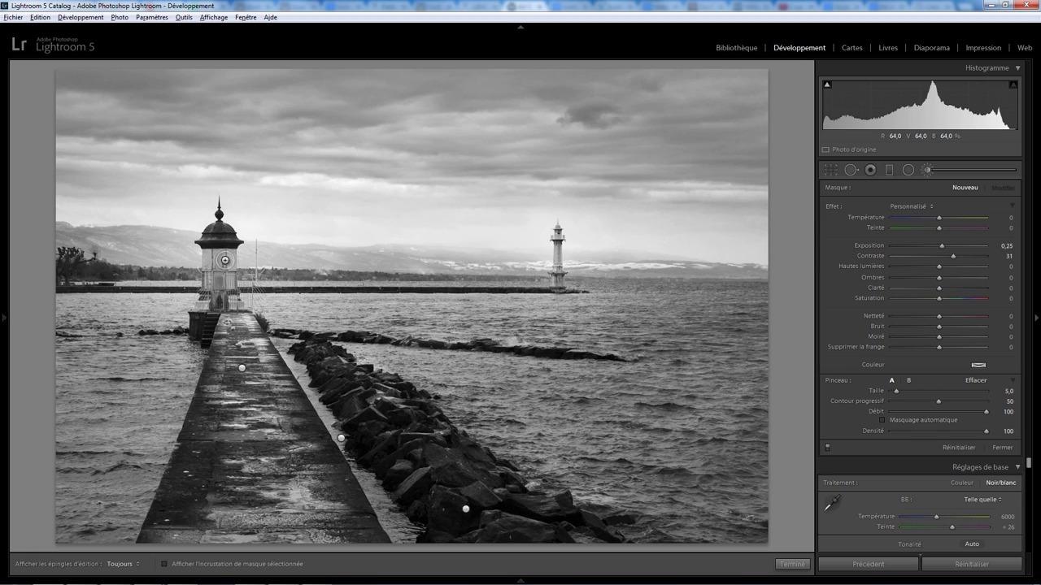
{"action": "left_click", "coordinate": [1001, 448]}
Zoom 1:1 onto the left lighthouse and set a brush to Exposure 0.72, Contrast 28
{"action": "left_click", "coordinate": [227, 272]}
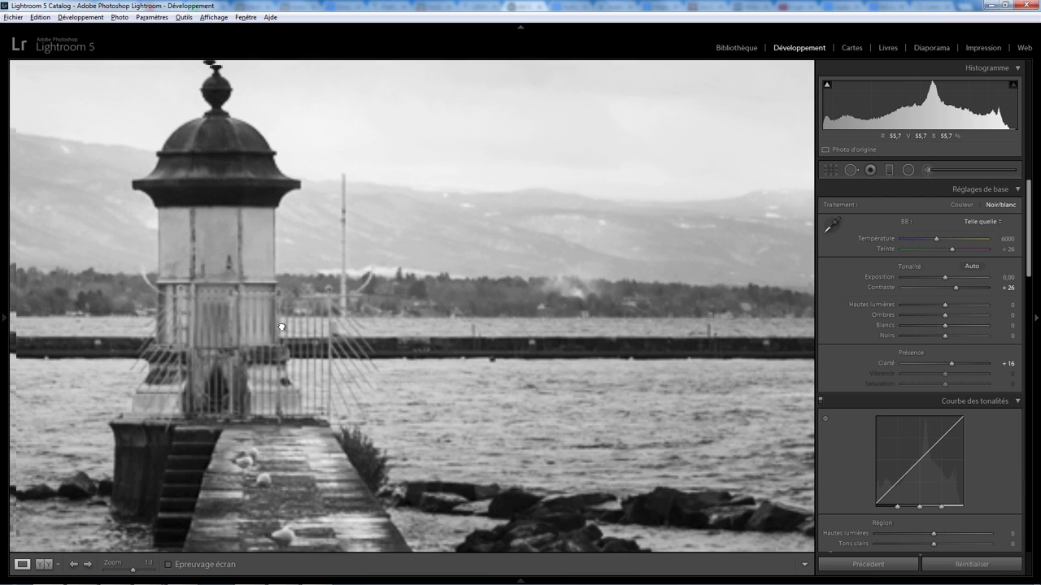
{"action": "left_click_drag", "start_coordinate": [218, 274], "coordinate": [342, 348]}
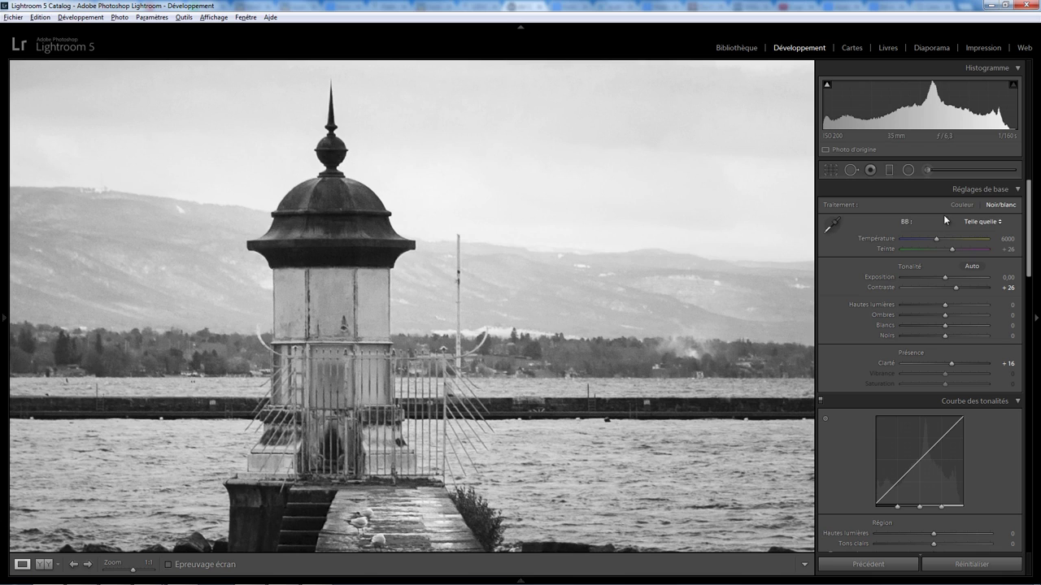
{"action": "left_click", "coordinate": [926, 170]}
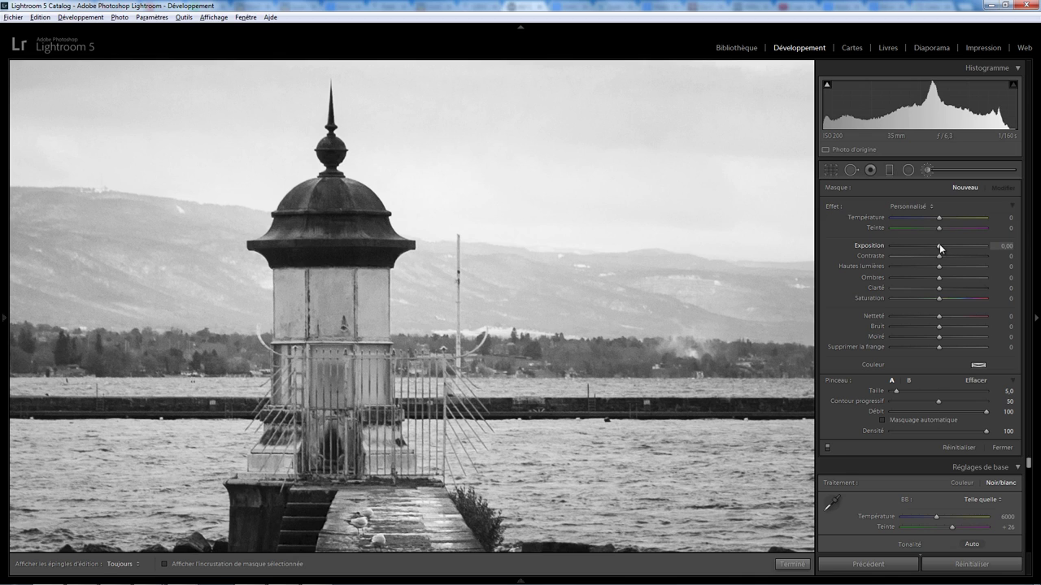
{"action": "left_click_drag", "start_coordinate": [949, 245], "coordinate": [949, 246]}
{"action": "left_click", "coordinate": [944, 256]}
Paint the lantern glass, base and right panel, erase spill, and finish the brush
{"action": "scroll", "coordinate": [329, 292], "scroll_direction": "up", "scroll_amount": 3}
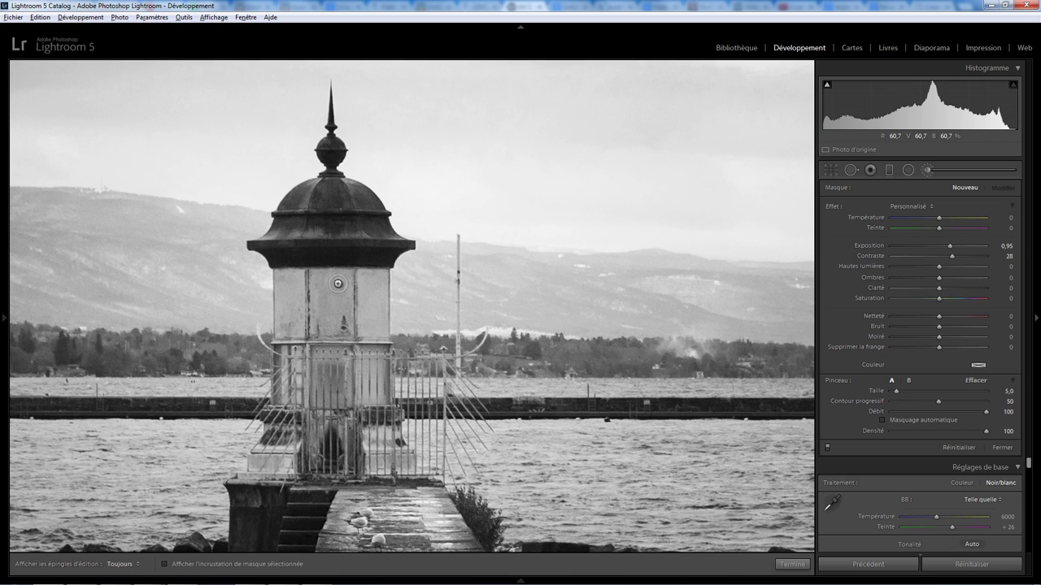
{"action": "left_click_drag", "start_coordinate": [338, 282], "coordinate": [337, 302]}
{"action": "key", "text": "h"}
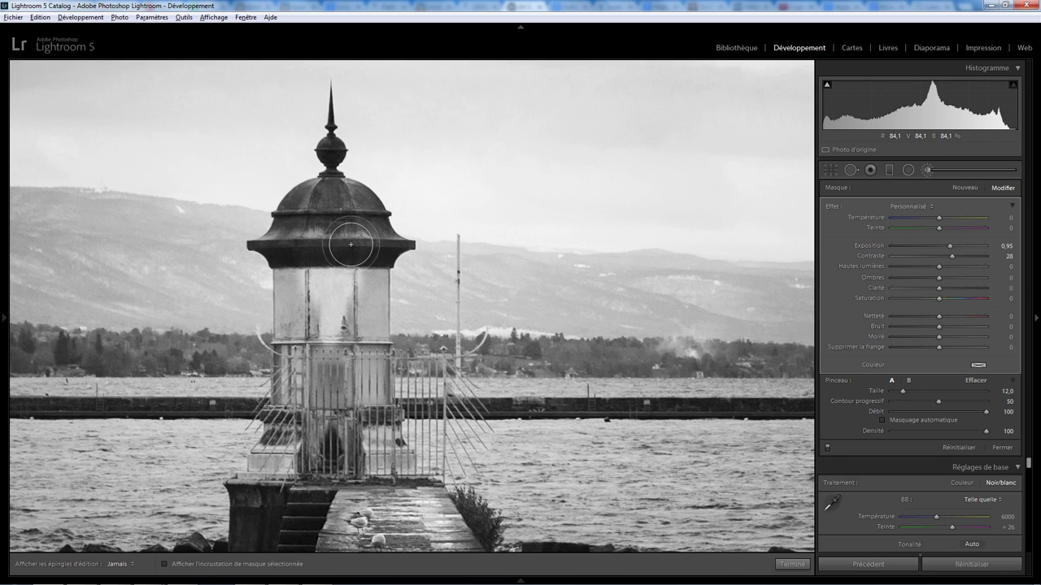
{"action": "mouse_move", "coordinate": [309, 293]}
{"action": "left_mouse_down"}
{"action": "mouse_move", "coordinate": [350, 296]}
{"action": "mouse_move", "coordinate": [350, 439]}
{"action": "left_mouse_up"}
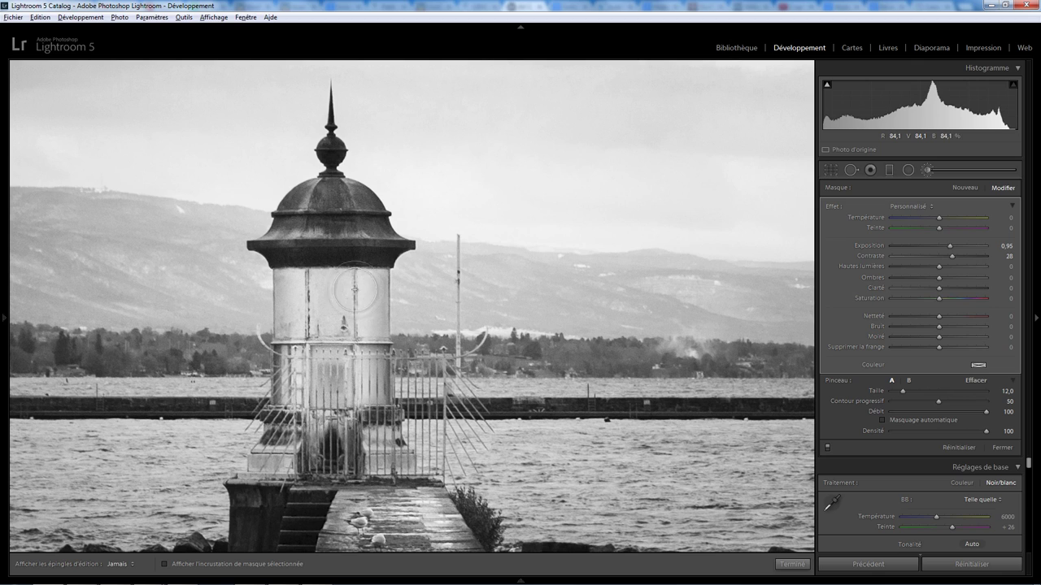
{"action": "scroll", "coordinate": [349, 439], "scroll_direction": "down", "scroll_amount": 3}
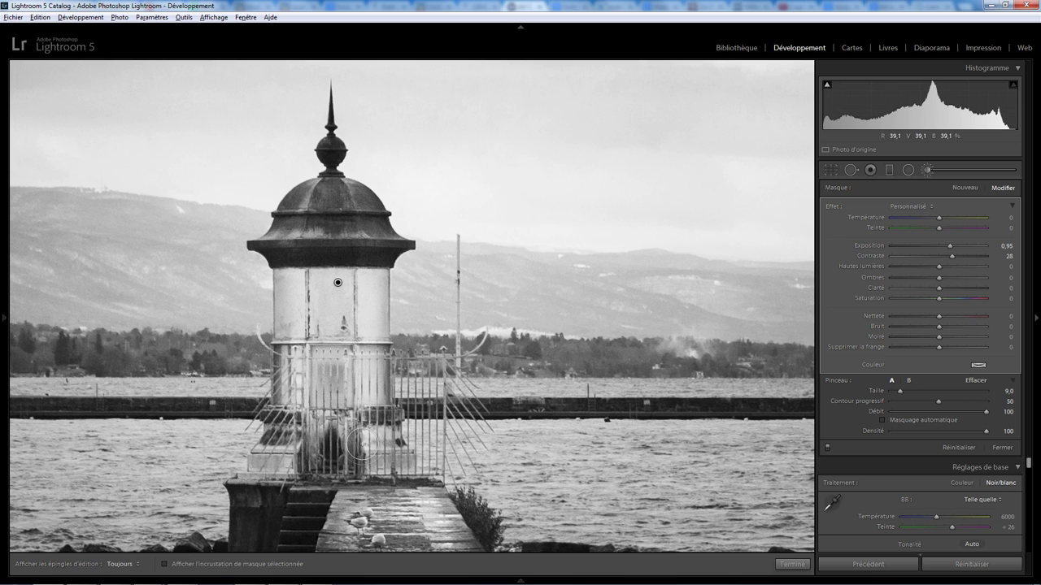
{"action": "mouse_move", "coordinate": [367, 435]}
{"action": "left_mouse_down"}
{"action": "mouse_move", "coordinate": [398, 463]}
{"action": "mouse_move", "coordinate": [285, 431]}
{"action": "mouse_move", "coordinate": [294, 258]}
{"action": "left_mouse_up"}
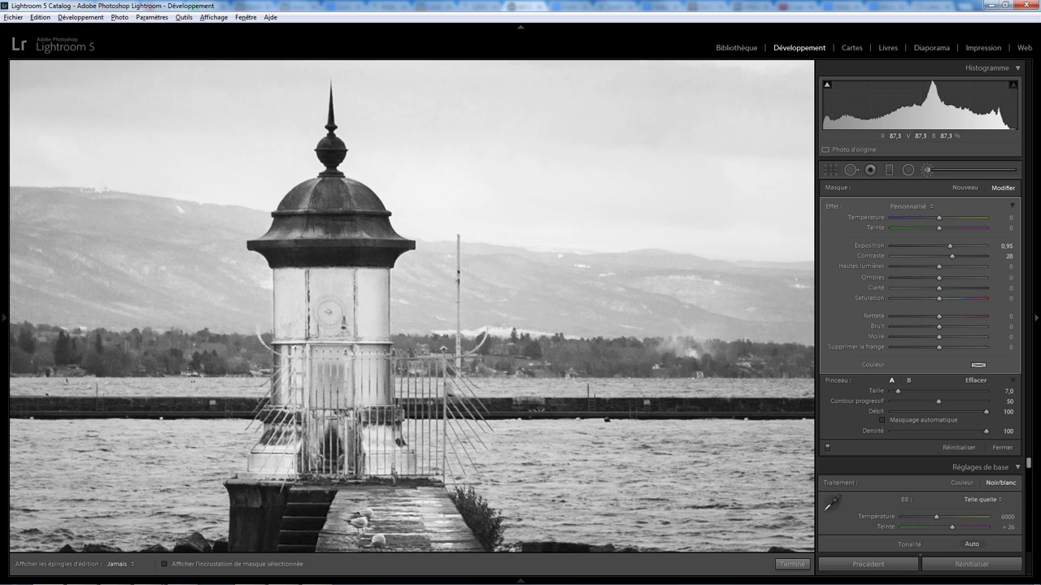
{"action": "mouse_move", "coordinate": [371, 283]}
{"action": "left_mouse_down"}
{"action": "mouse_move", "coordinate": [374, 423]}
{"action": "mouse_move", "coordinate": [327, 415]}
{"action": "left_mouse_up"}
{"action": "key", "text": "h"}
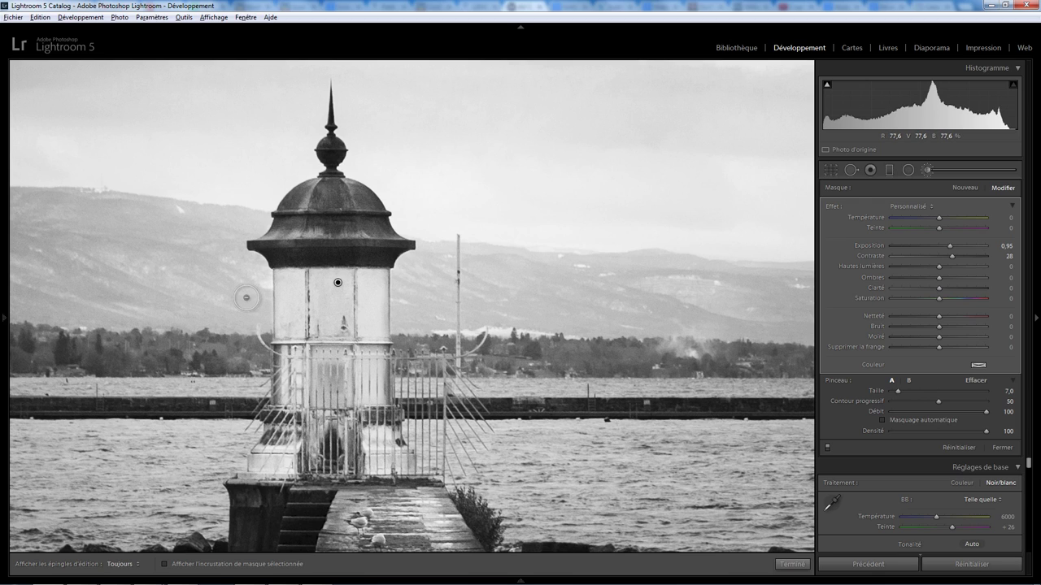
{"action": "key", "text": "alt"}
{"action": "key", "text": "h"}
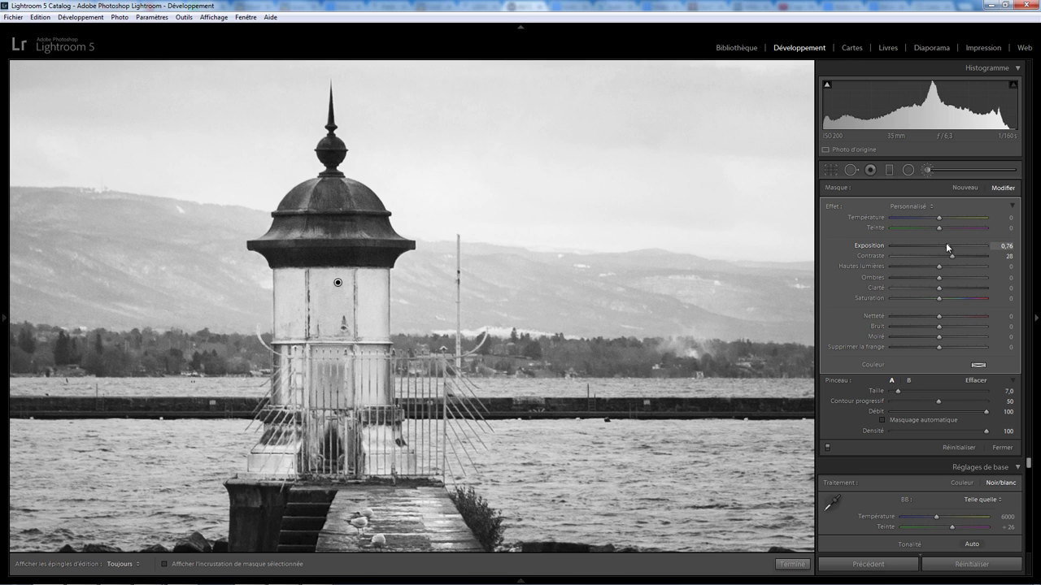
{"action": "left_click", "coordinate": [795, 564]}
Drag a graduated filter over the sky at Exposure −0.90 and Clarity 70, nudging it higher
{"action": "left_click", "coordinate": [355, 305]}
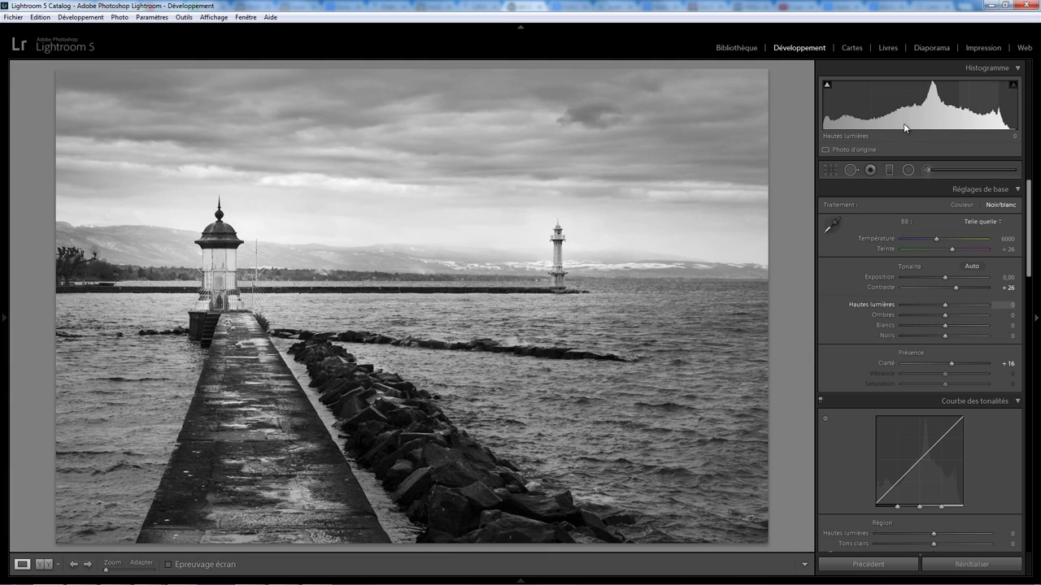
{"action": "left_click", "coordinate": [890, 169]}
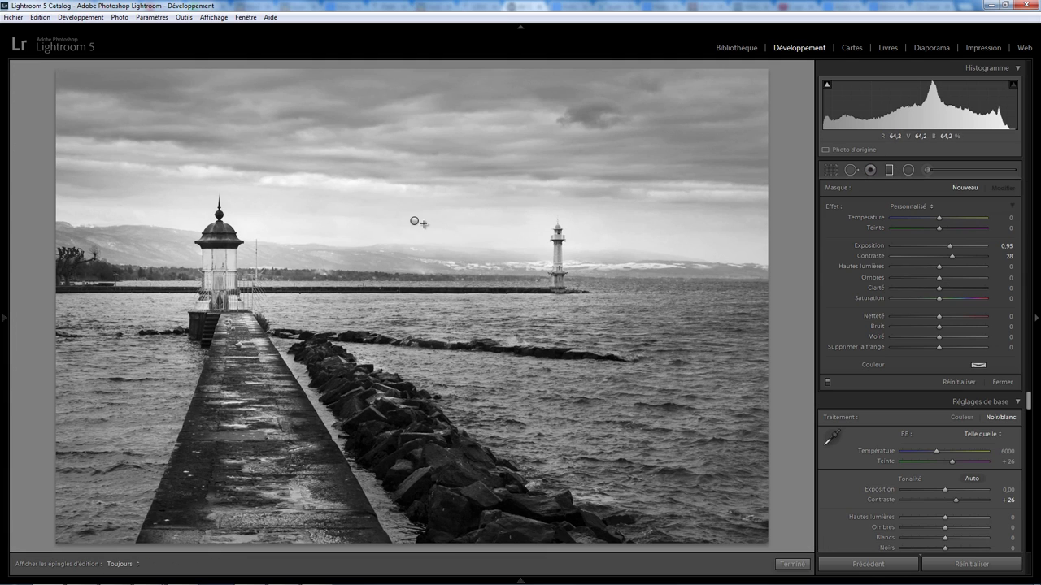
{"action": "left_click_drag", "start_coordinate": [414, 220], "coordinate": [415, 241]}
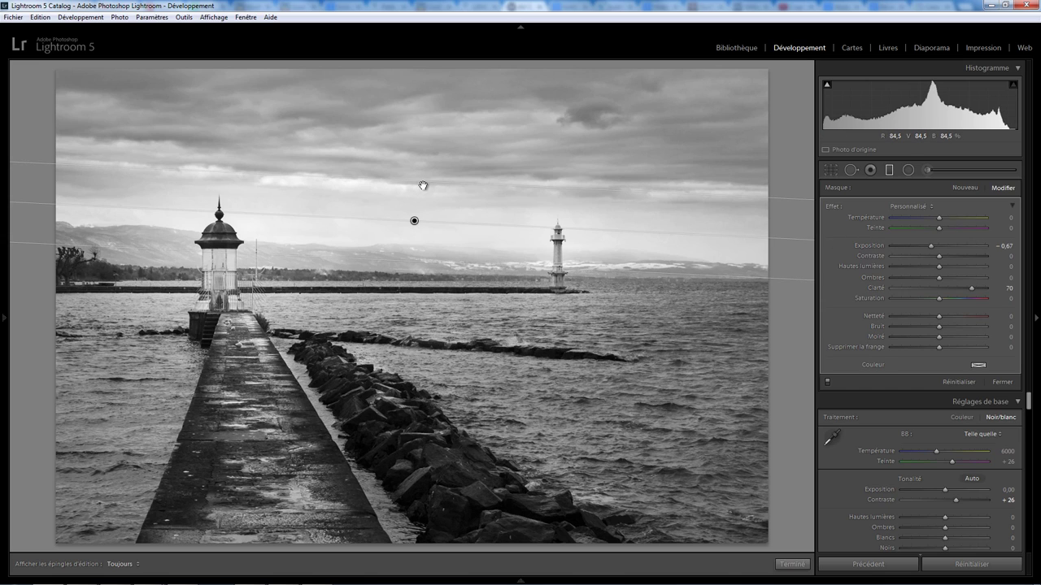
{"action": "left_click_drag", "start_coordinate": [423, 185], "coordinate": [413, 211]}
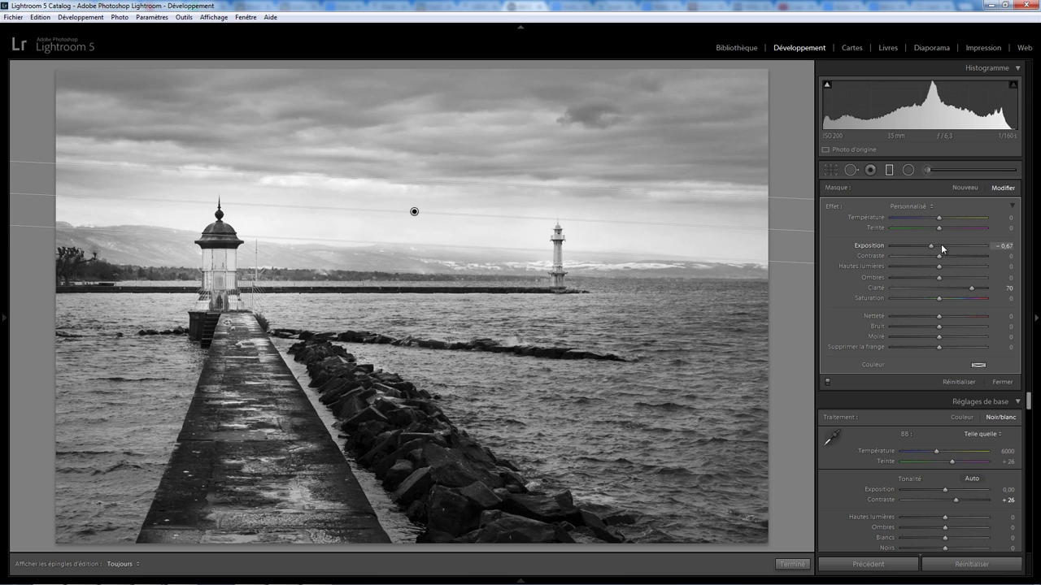
{"action": "left_click_drag", "start_coordinate": [929, 244], "coordinate": [927, 244]}
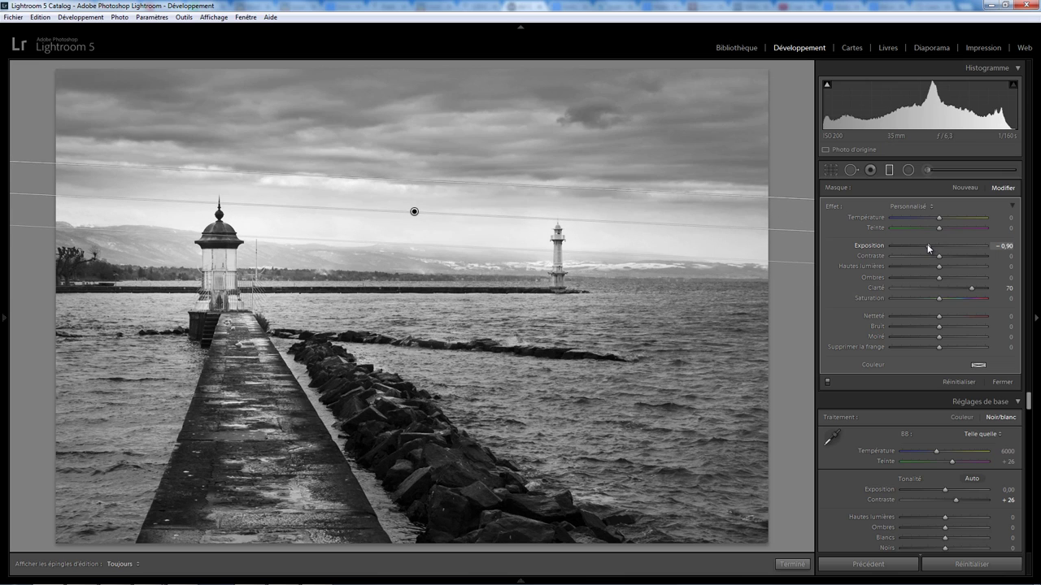
{"action": "left_click_drag", "start_coordinate": [416, 212], "coordinate": [413, 206]}
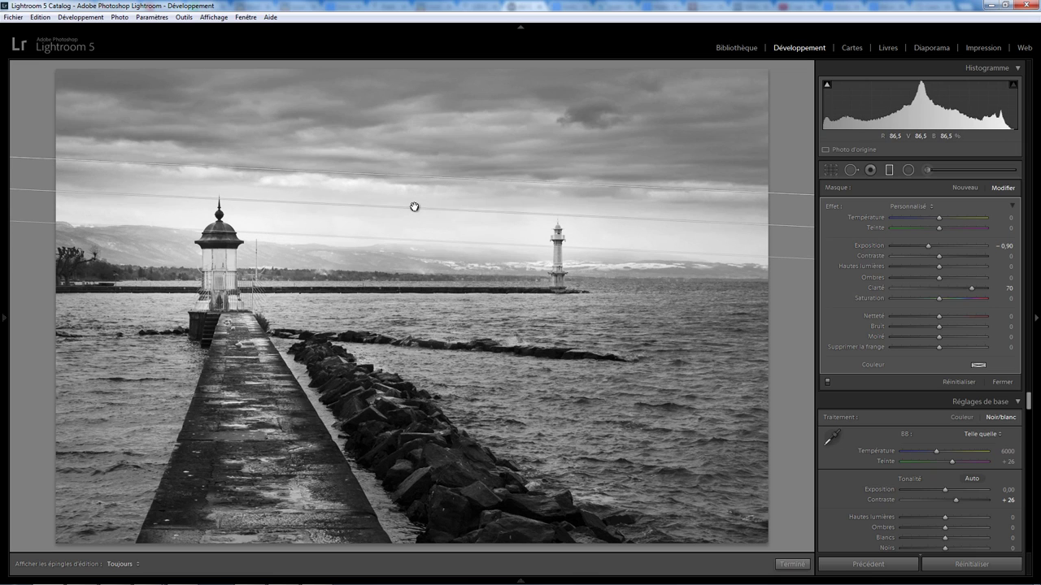
Close the sky filter and set the Effects panel's Post-Crop Vignetting Amount to −12
{"action": "left_click", "coordinate": [799, 565]}
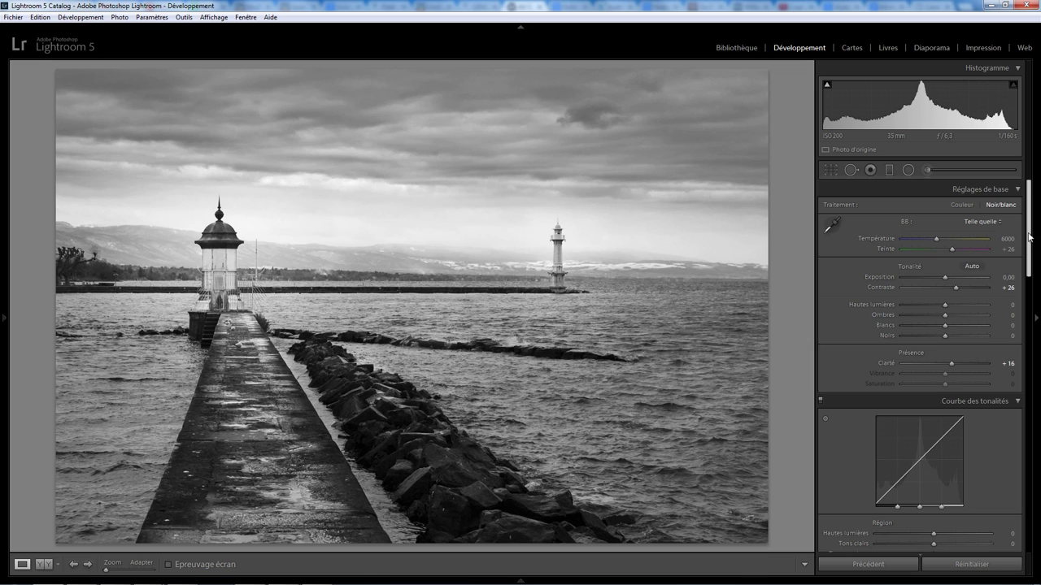
{"action": "left_click_drag", "start_coordinate": [1030, 244], "coordinate": [1031, 404]}
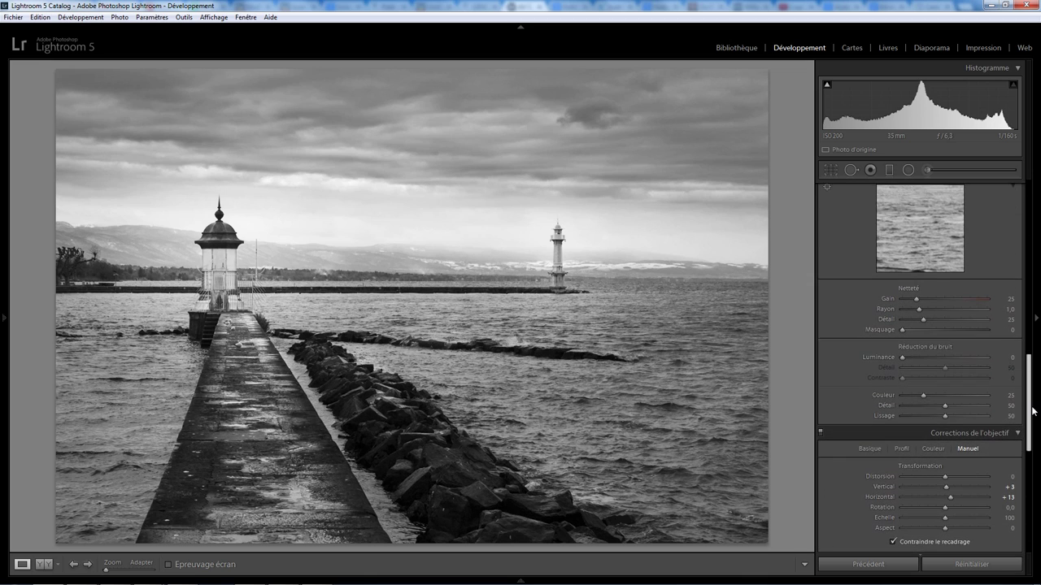
{"action": "mouse_move", "coordinate": [1030, 404]}
{"action": "left_mouse_down"}
{"action": "mouse_move", "coordinate": [1033, 446]}
{"action": "mouse_move", "coordinate": [1020, 452]}
{"action": "left_mouse_up"}
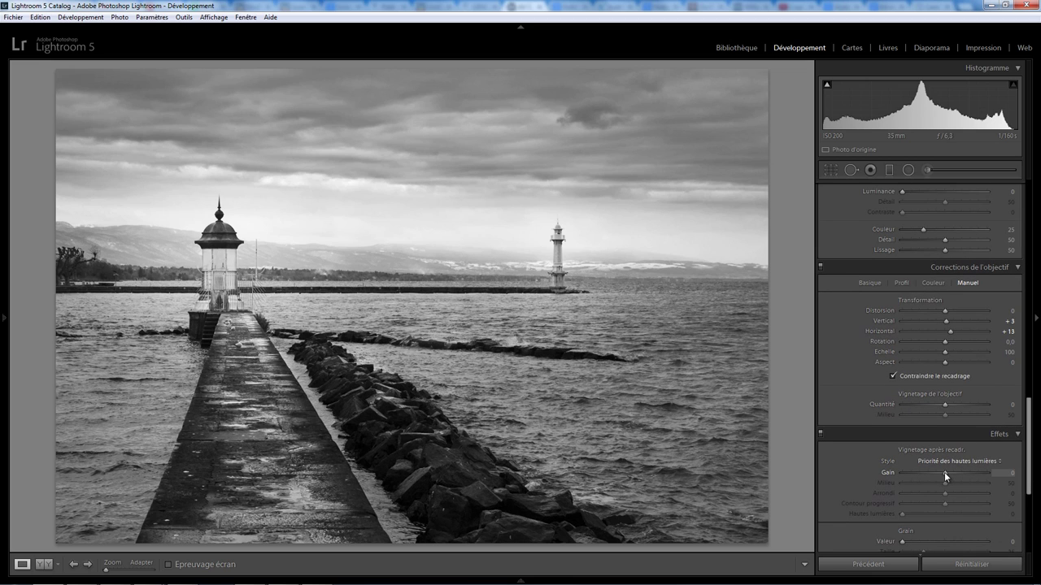
{"action": "left_click_drag", "start_coordinate": [944, 471], "coordinate": [939, 471]}
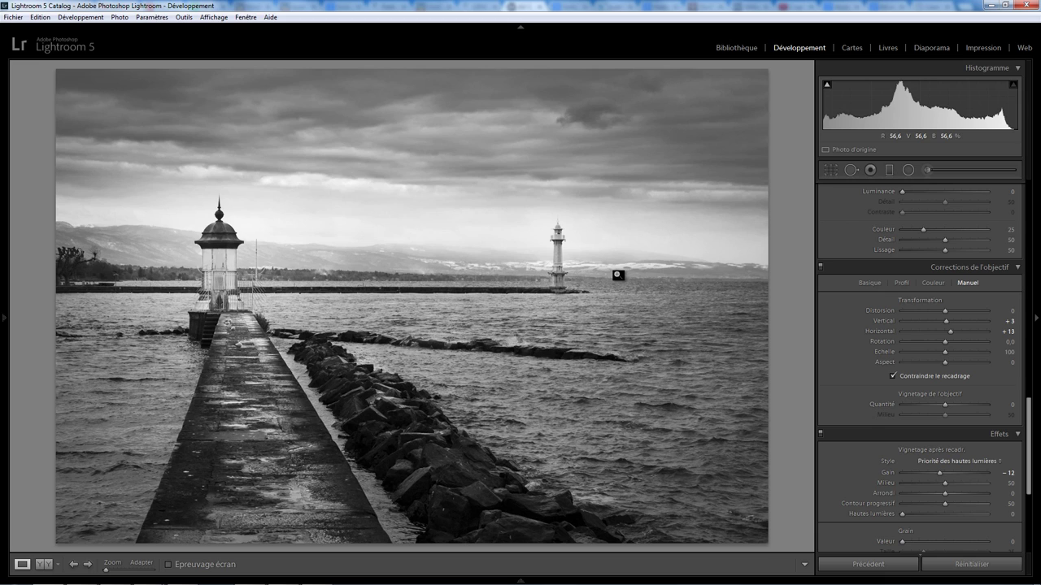
{"action": "scroll", "coordinate": [926, 432], "scroll_direction": "down", "scroll_amount": 1}
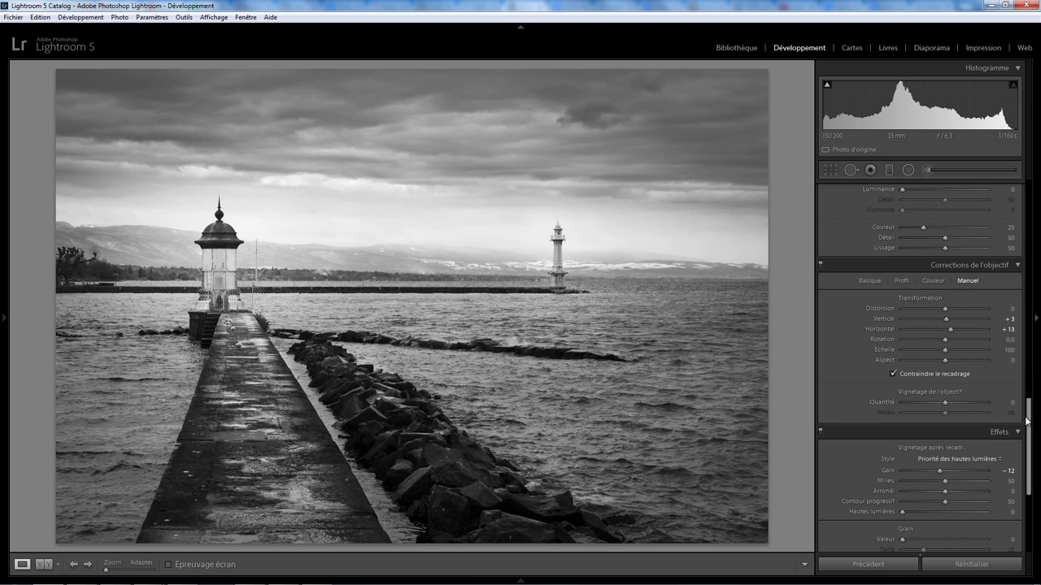
Set the B&W Mix to Red −14, Green +28, Aqua −2, Purple −12, Magenta +12
{"action": "left_click_drag", "start_coordinate": [1026, 419], "coordinate": [1021, 280]}
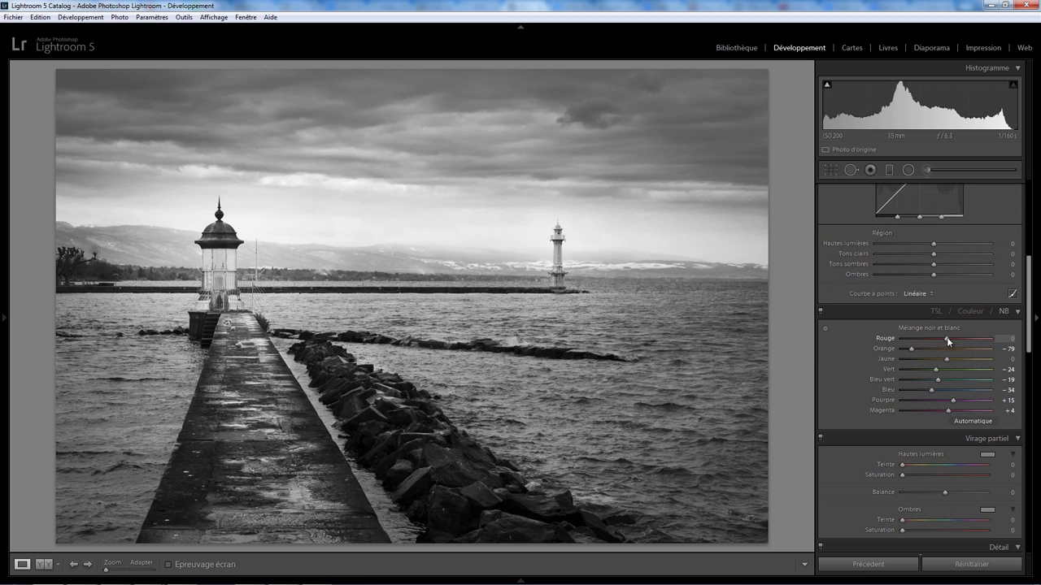
{"action": "mouse_move", "coordinate": [946, 339]}
{"action": "left_mouse_down"}
{"action": "mouse_move", "coordinate": [1000, 348]}
{"action": "mouse_move", "coordinate": [967, 342]}
{"action": "left_mouse_up"}
{"action": "left_click_drag", "start_coordinate": [940, 342], "coordinate": [941, 342]}
{"action": "mouse_move", "coordinate": [936, 371]}
{"action": "left_mouse_down"}
{"action": "mouse_move", "coordinate": [889, 367]}
{"action": "mouse_move", "coordinate": [973, 374]}
{"action": "mouse_move", "coordinate": [907, 372]}
{"action": "mouse_move", "coordinate": [916, 374]}
{"action": "left_mouse_up"}
{"action": "mouse_move", "coordinate": [978, 367]}
{"action": "left_mouse_down"}
{"action": "mouse_move", "coordinate": [894, 370]}
{"action": "mouse_move", "coordinate": [957, 370]}
{"action": "left_mouse_up"}
{"action": "left_click_drag", "start_coordinate": [938, 383], "coordinate": [882, 386]}
{"action": "mouse_move", "coordinate": [909, 387]}
{"action": "left_mouse_down"}
{"action": "mouse_move", "coordinate": [945, 379]}
{"action": "mouse_move", "coordinate": [927, 389]}
{"action": "left_mouse_up"}
{"action": "mouse_move", "coordinate": [954, 400]}
{"action": "left_mouse_down"}
{"action": "mouse_move", "coordinate": [991, 401]}
{"action": "mouse_move", "coordinate": [953, 402]}
{"action": "left_mouse_up"}
{"action": "mouse_move", "coordinate": [946, 410]}
{"action": "left_mouse_down"}
{"action": "mouse_move", "coordinate": [892, 411]}
{"action": "mouse_move", "coordinate": [982, 414]}
{"action": "mouse_move", "coordinate": [952, 412]}
{"action": "left_mouse_up"}
{"action": "key", "text": "shift"}
{"action": "key", "text": "backslash"}
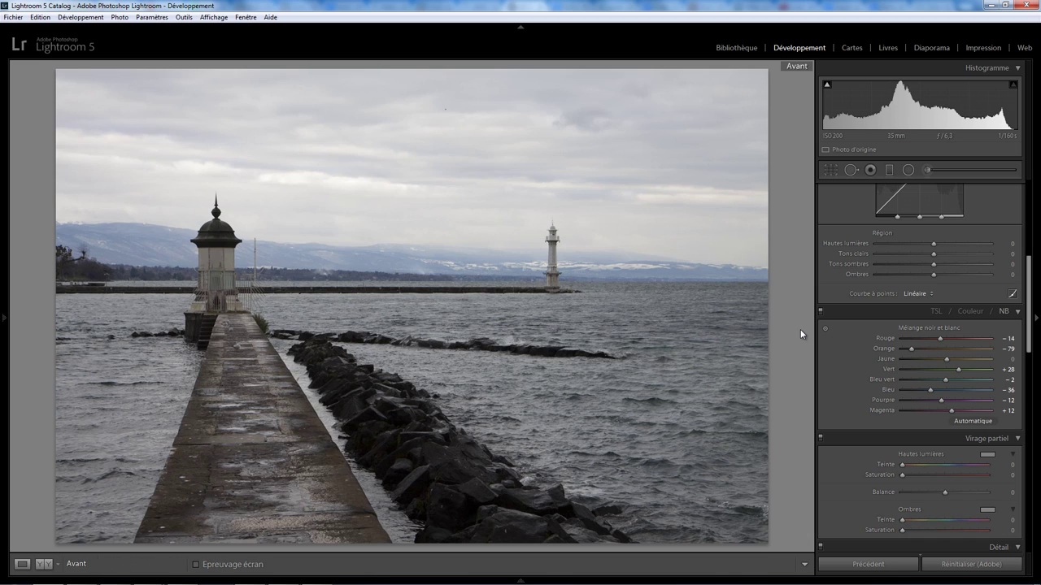
{"action": "key", "text": "backslash"}
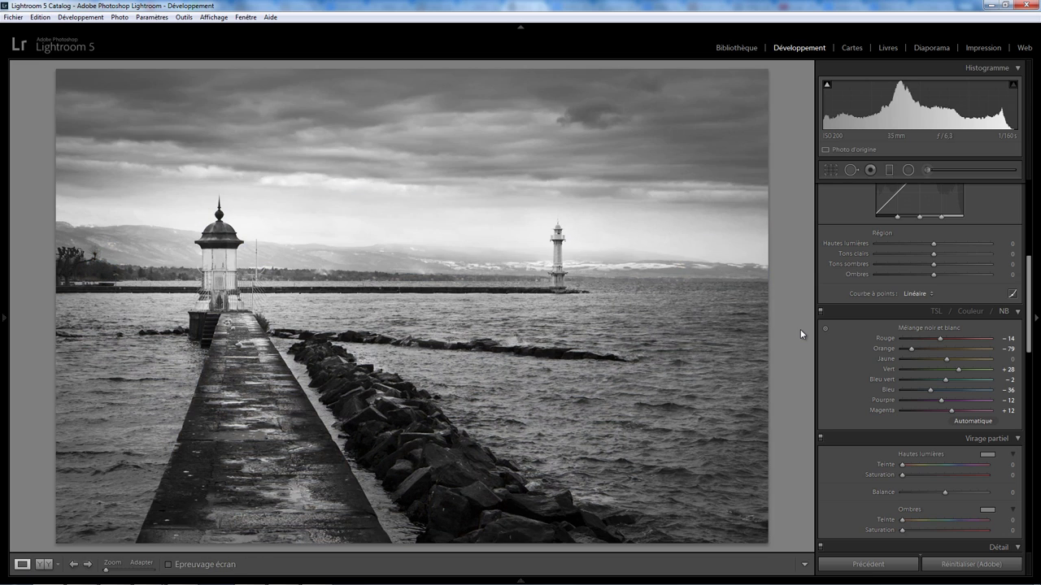
{"action": "key", "text": "backslash"}
{"action": "key", "text": "backslash"}
{"action": "key", "text": "backslash"}
{"action": "key", "text": "backslash"}
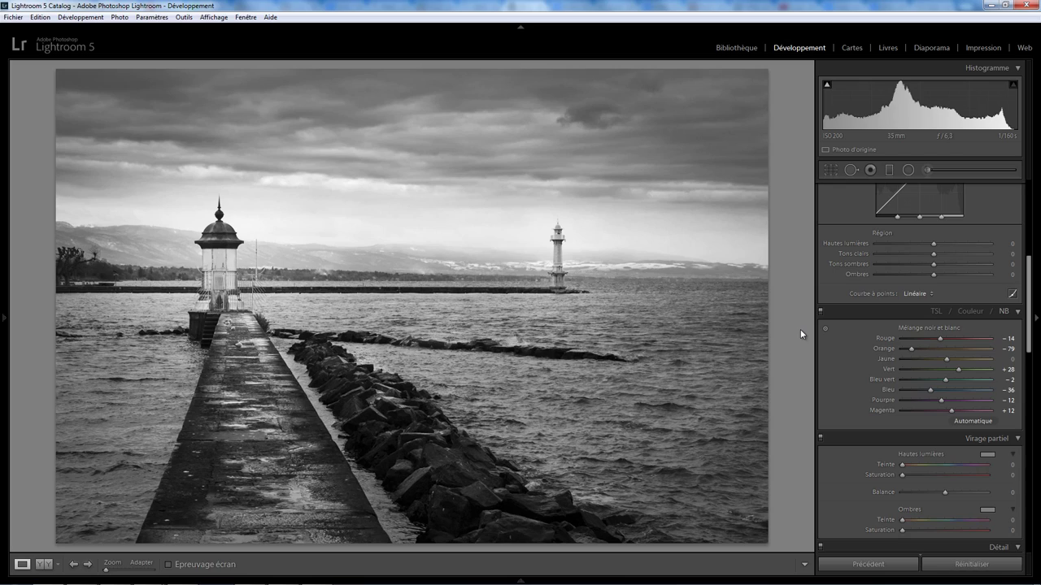